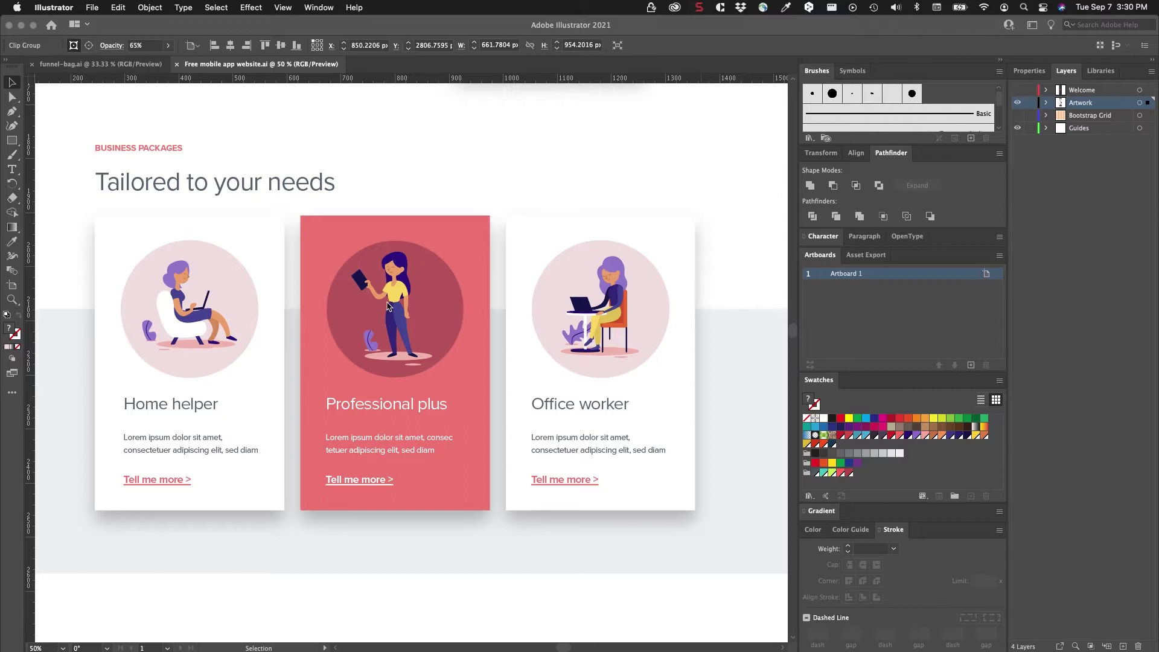
Zoom out and pan the page to bring the 'Tailored to your needs' cards into view
{"action": "left_click", "coordinate": [662, 125]}
{"action": "key", "text": "a"}
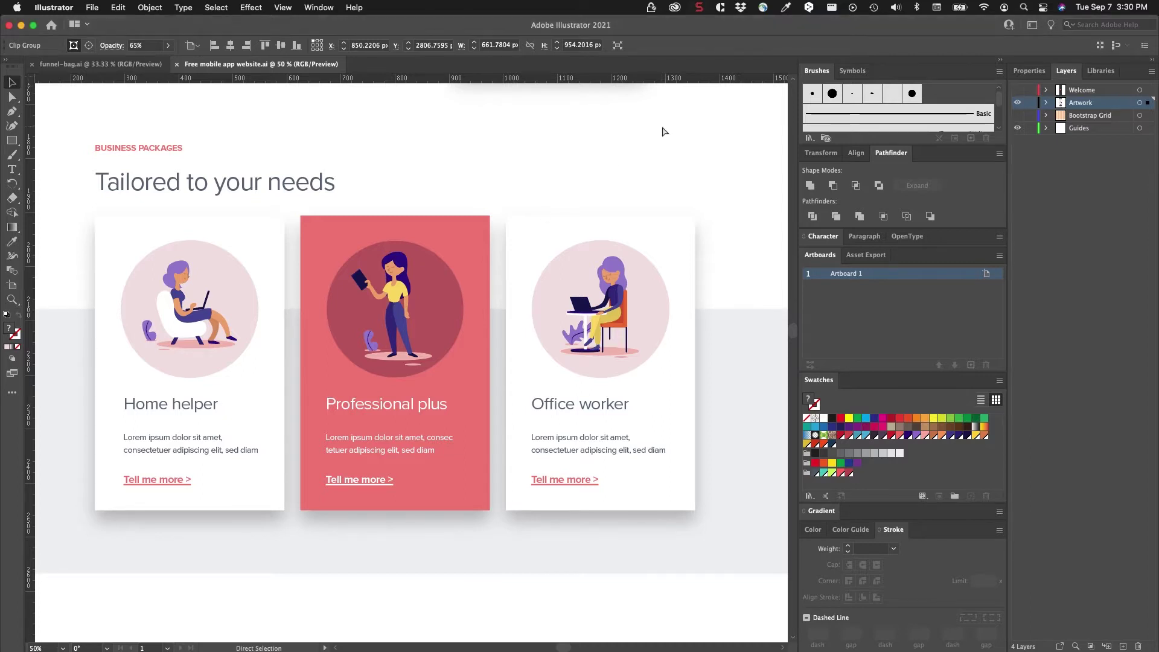
{"action": "key", "text": "super+minus"}
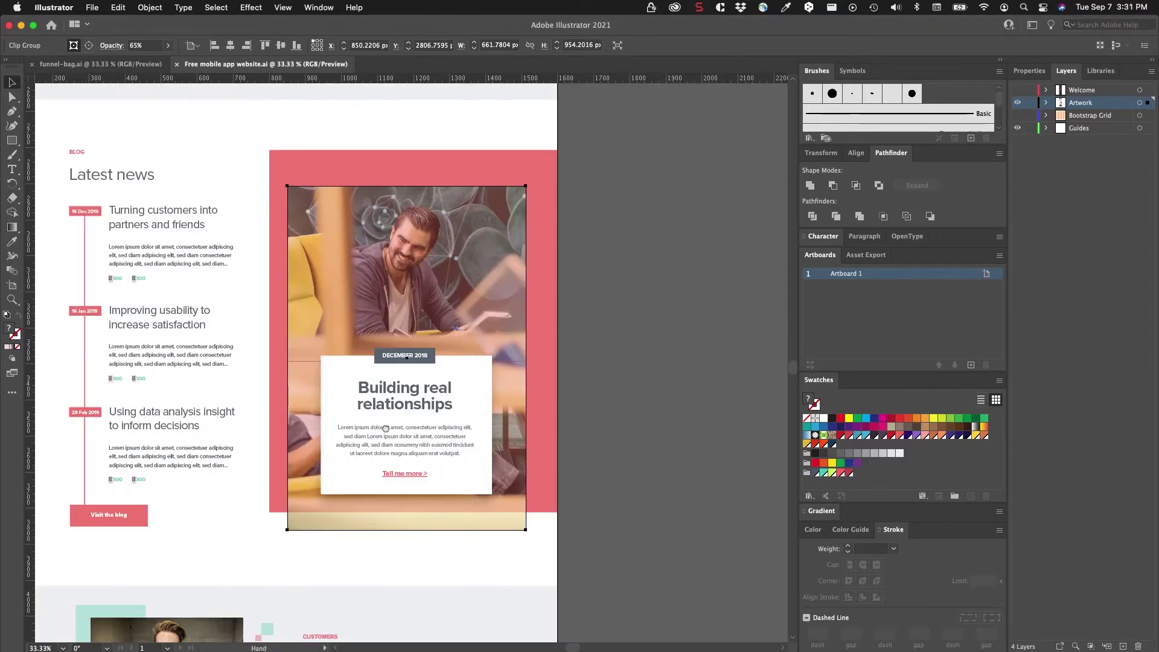
{"action": "scroll", "coordinate": [385, 428], "scroll_direction": "up", "scroll_amount": 15}
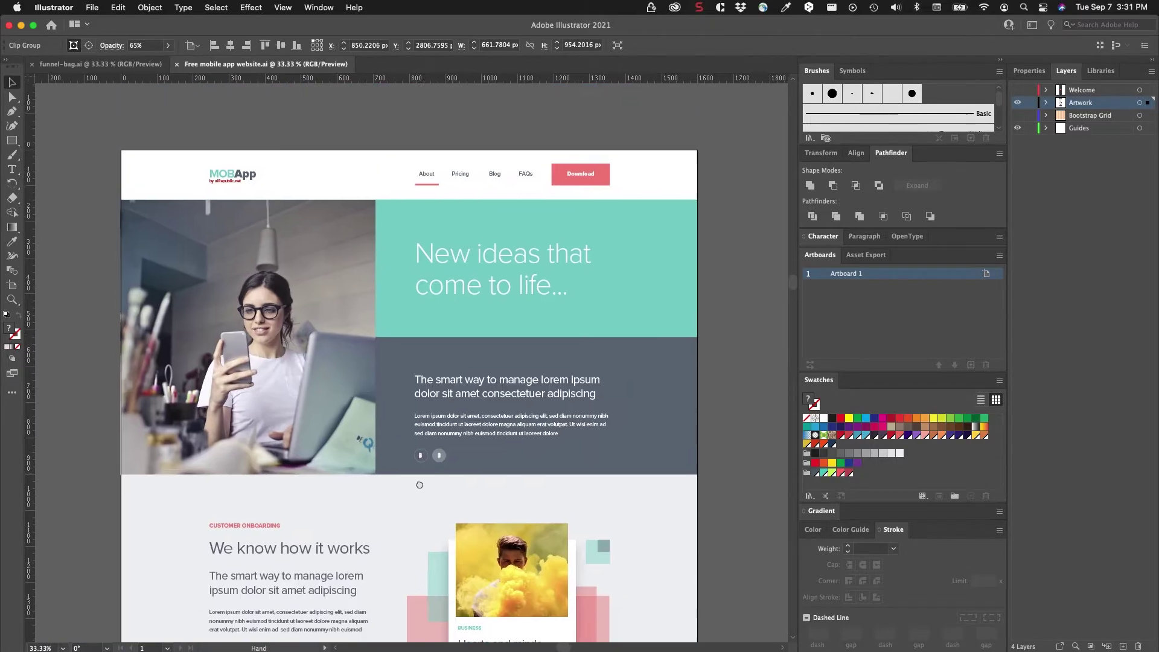
{"action": "scroll", "coordinate": [420, 484], "scroll_direction": "down", "scroll_amount": 15}
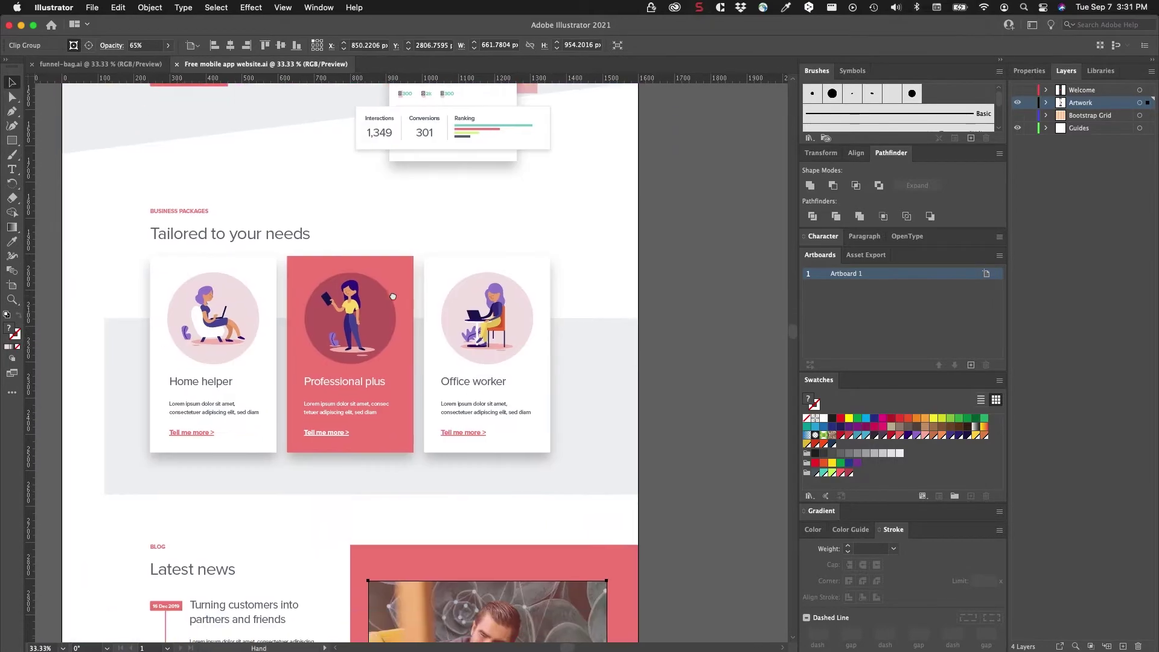
{"action": "scroll", "coordinate": [393, 296], "scroll_direction": "left", "scroll_amount": 5}
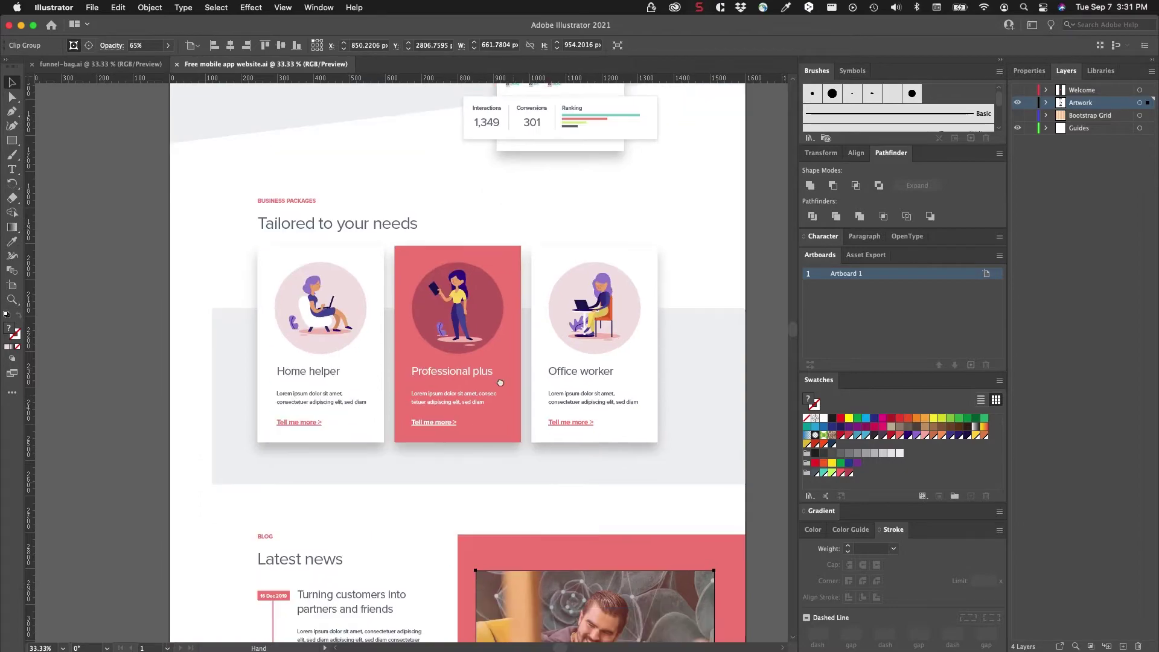
{"action": "scroll", "coordinate": [500, 383], "scroll_direction": "down", "scroll_amount": 15}
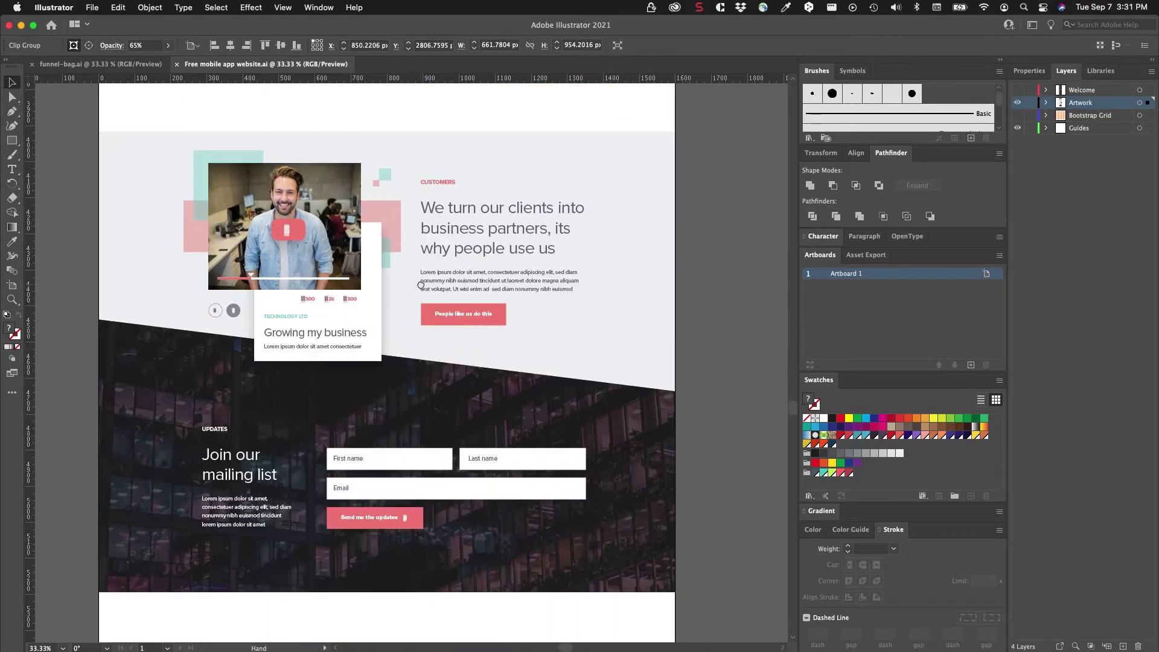
{"action": "scroll", "coordinate": [420, 285], "scroll_direction": "up", "scroll_amount": 15}
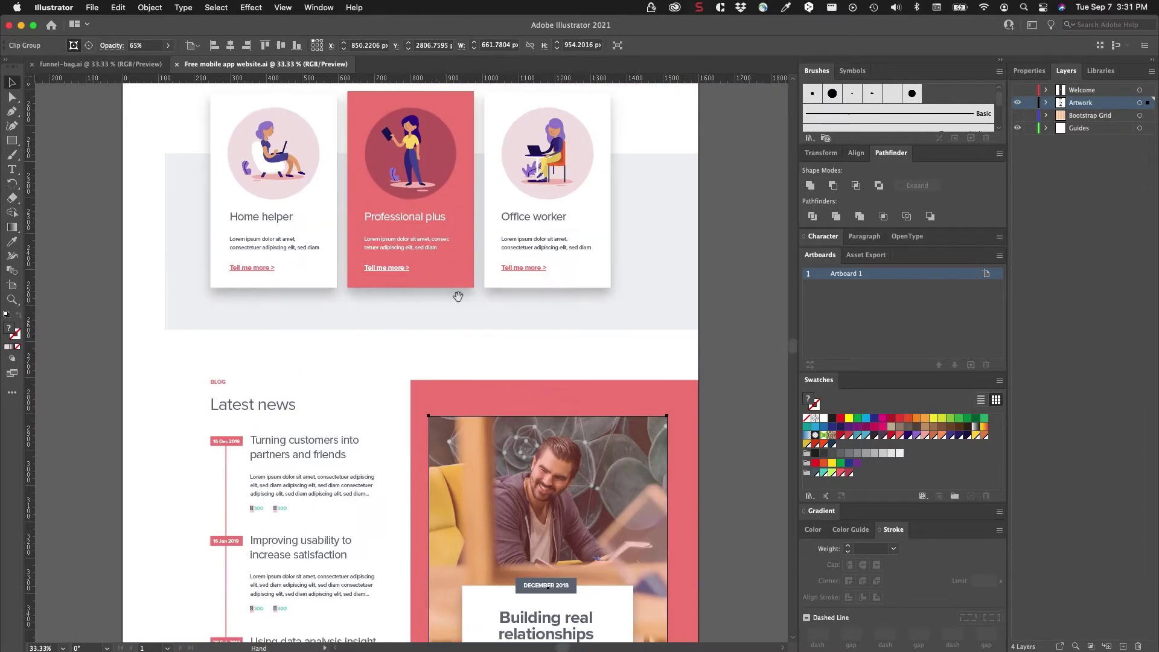
{"action": "scroll", "coordinate": [458, 297], "scroll_direction": "up", "scroll_amount": 5}
{"action": "scroll", "coordinate": [306, 271], "scroll_direction": "up", "scroll_amount": 10}
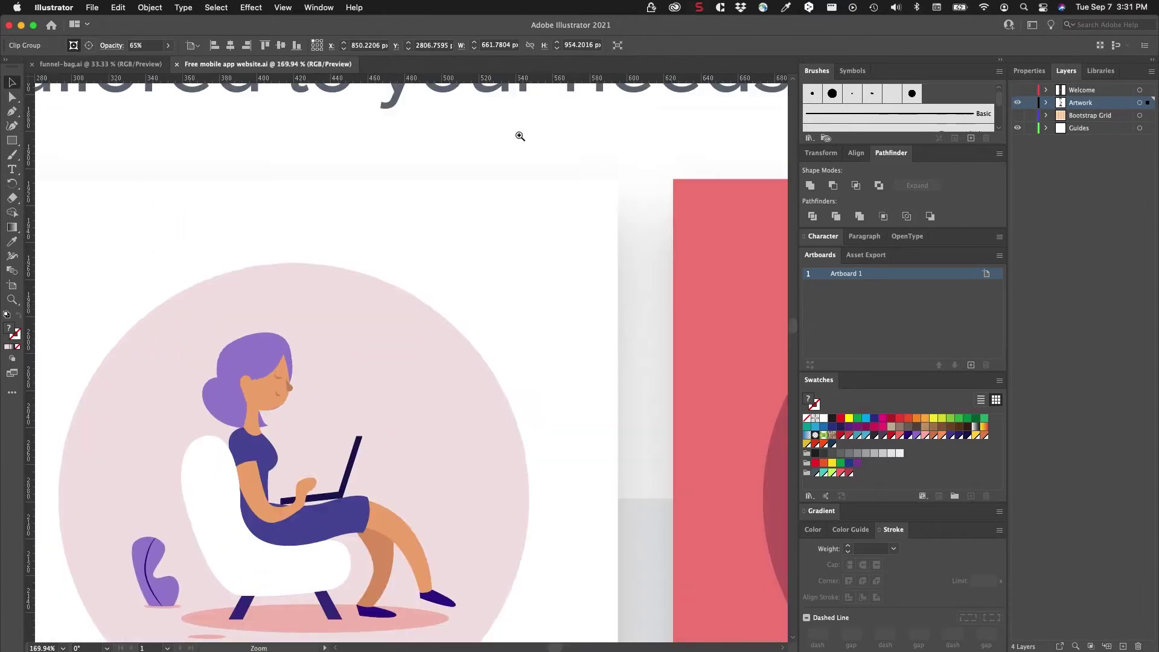
{"action": "scroll", "coordinate": [377, 400], "scroll_direction": "down", "scroll_amount": 5}
{"action": "scroll", "coordinate": [399, 361], "scroll_direction": "down", "scroll_amount": 3}
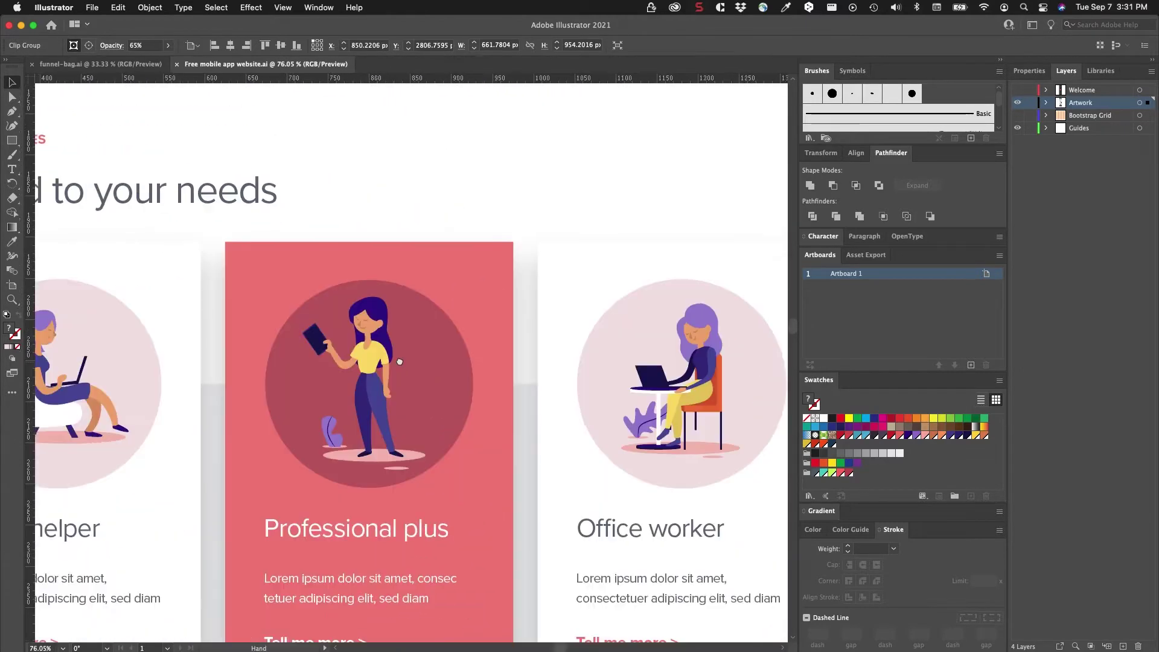
{"action": "left_click_drag", "start_coordinate": [398, 362], "coordinate": [602, 367]}
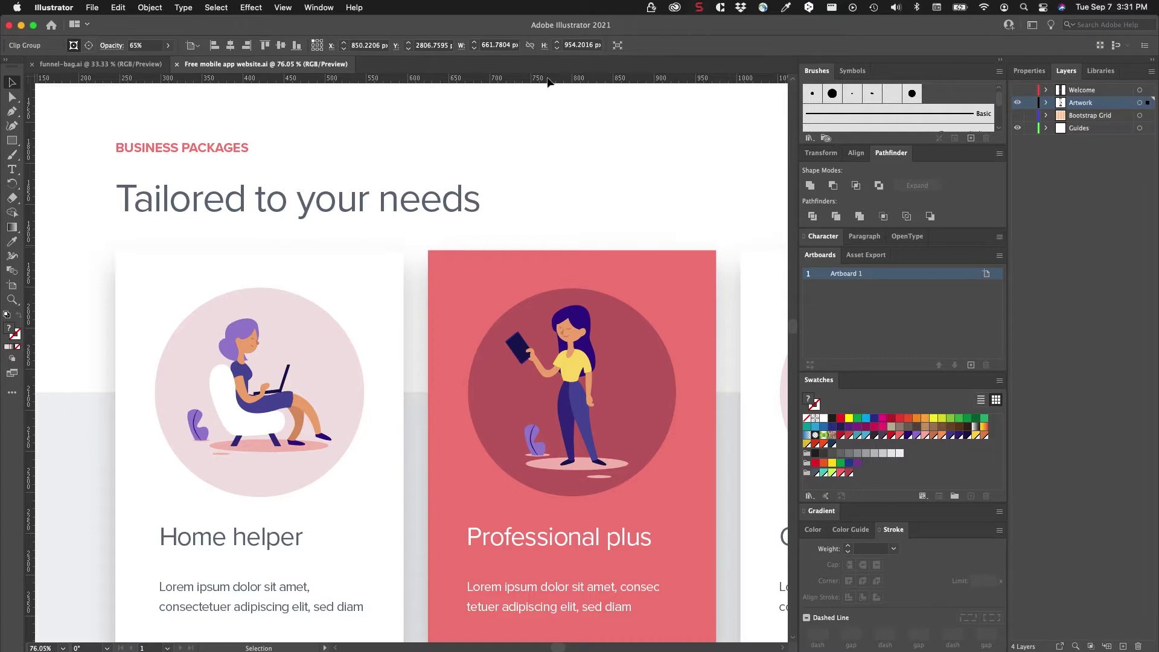
Show the Asset Export panel from the Window menu and select the Home helper pink circle
{"action": "left_click", "coordinate": [326, 7]}
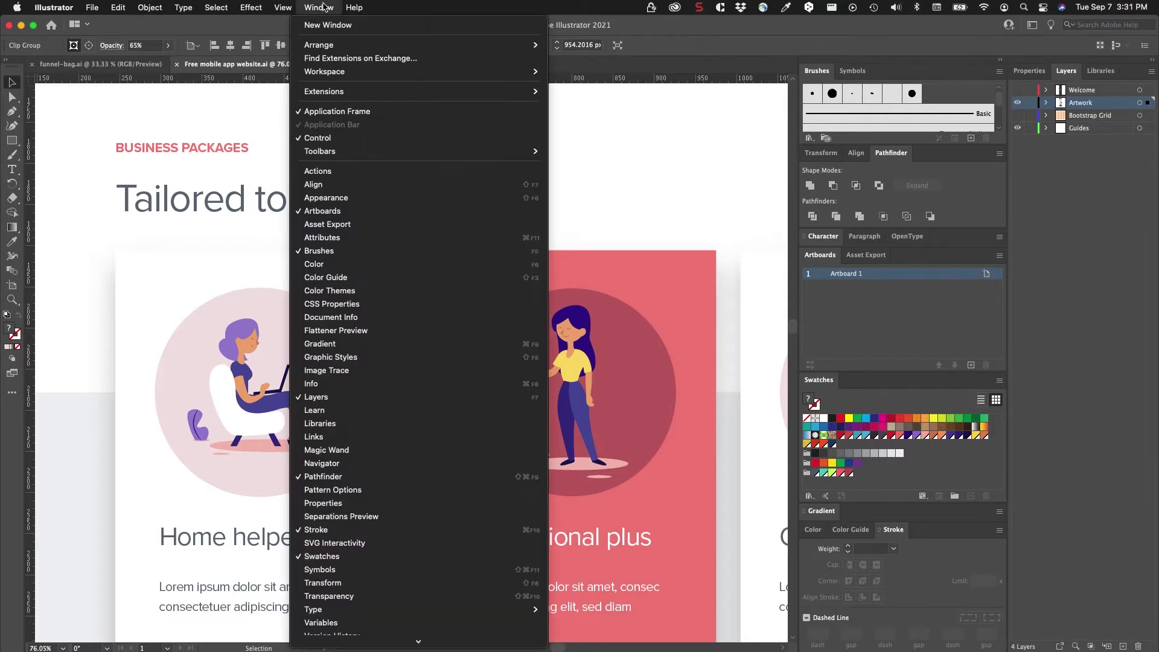
{"action": "left_click", "coordinate": [360, 225]}
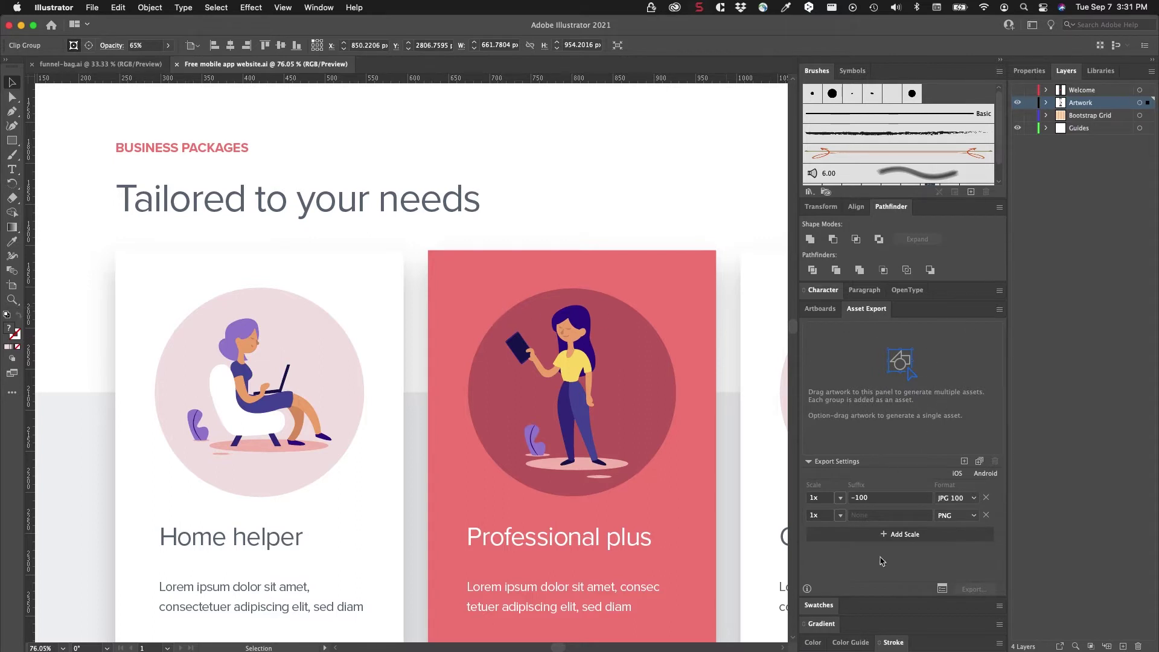
{"action": "left_click", "coordinate": [269, 304]}
Group the Home helper pink circle with the seated woman artwork
{"action": "left_click", "coordinate": [249, 338], "text": "shift"}
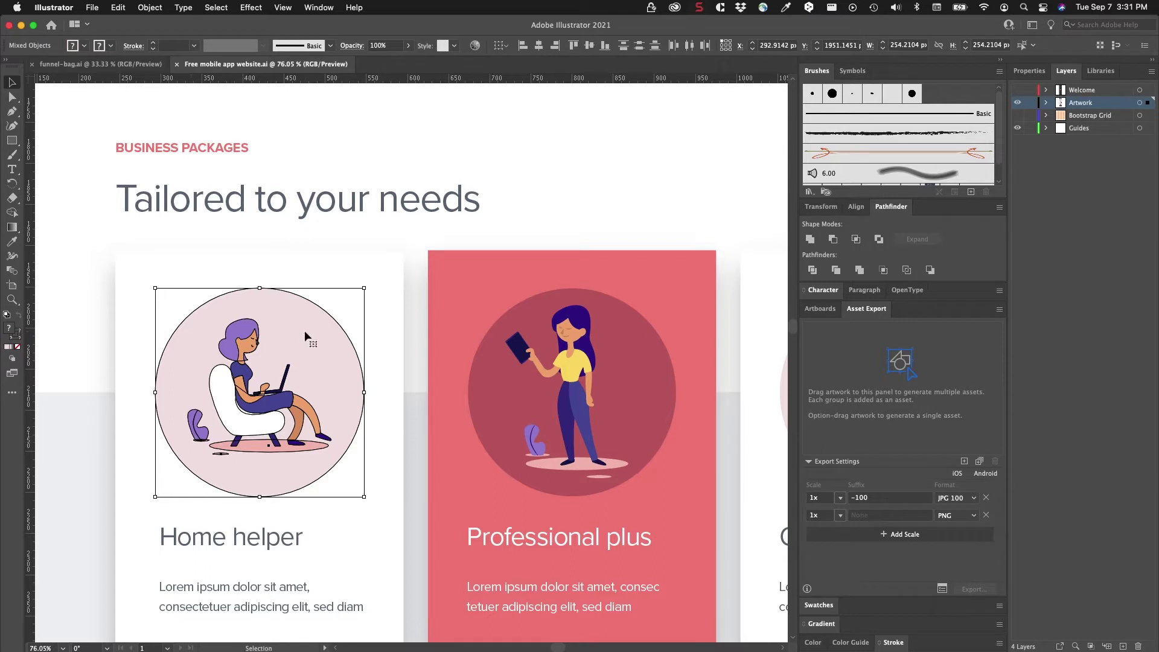
{"action": "key", "text": "shift+Right"}
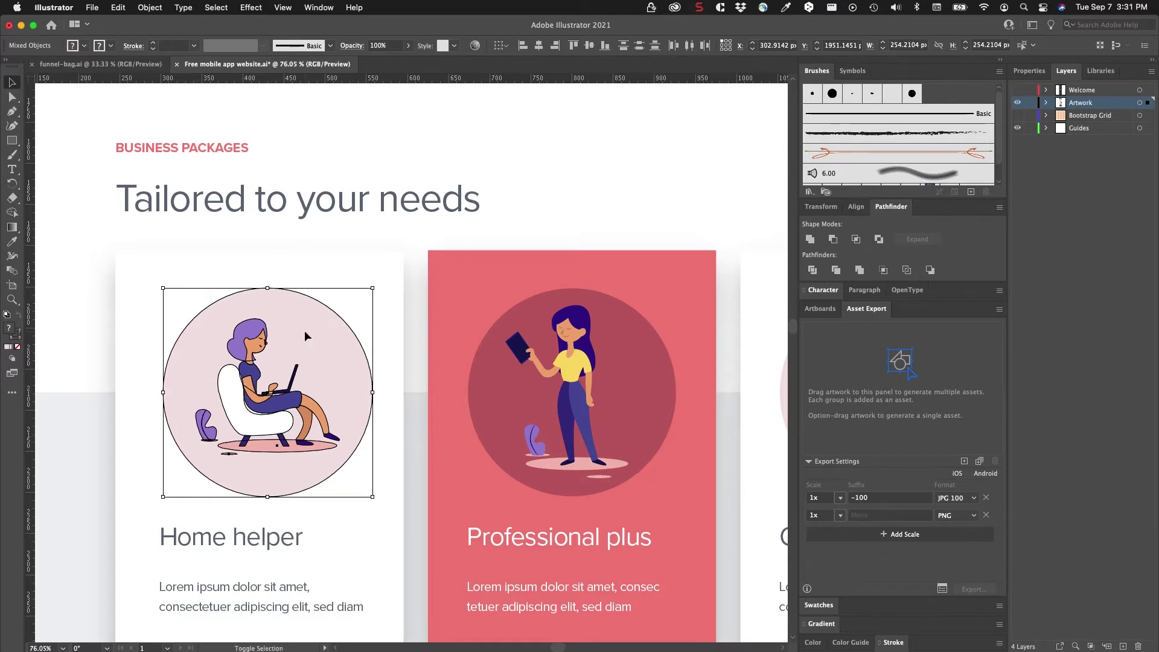
{"action": "key", "text": "shift+Left"}
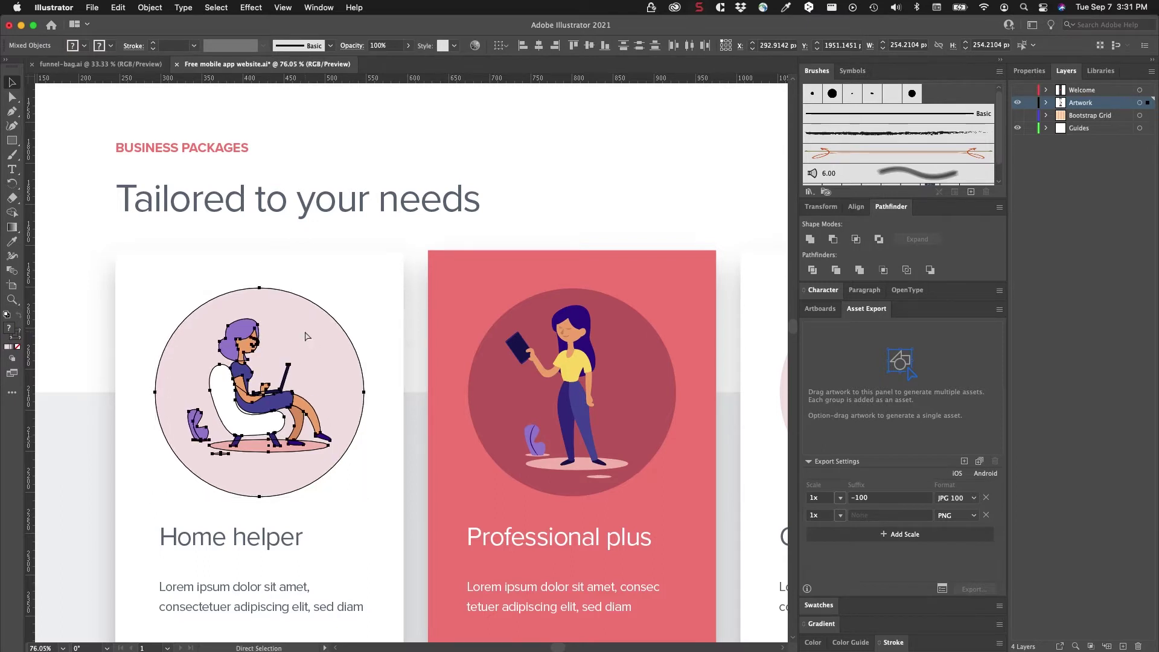
{"action": "key", "text": "super+g"}
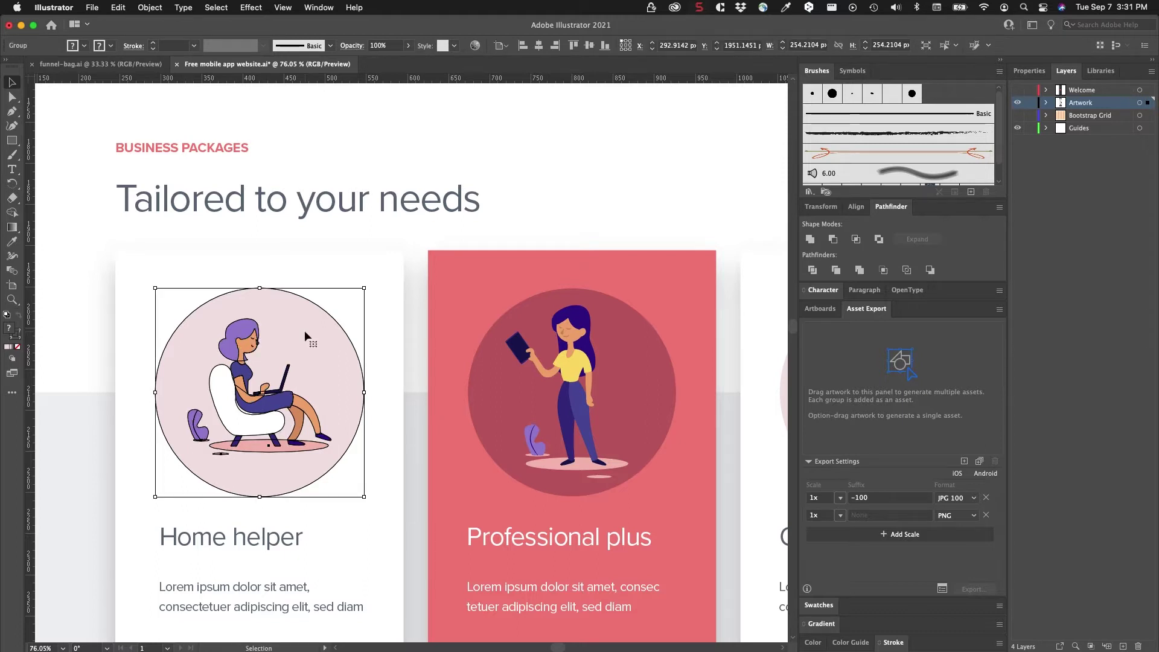
Add the Home helper group to Asset Export and name the asset home-helper
{"action": "left_click_drag", "start_coordinate": [296, 331], "coordinate": [849, 362]}
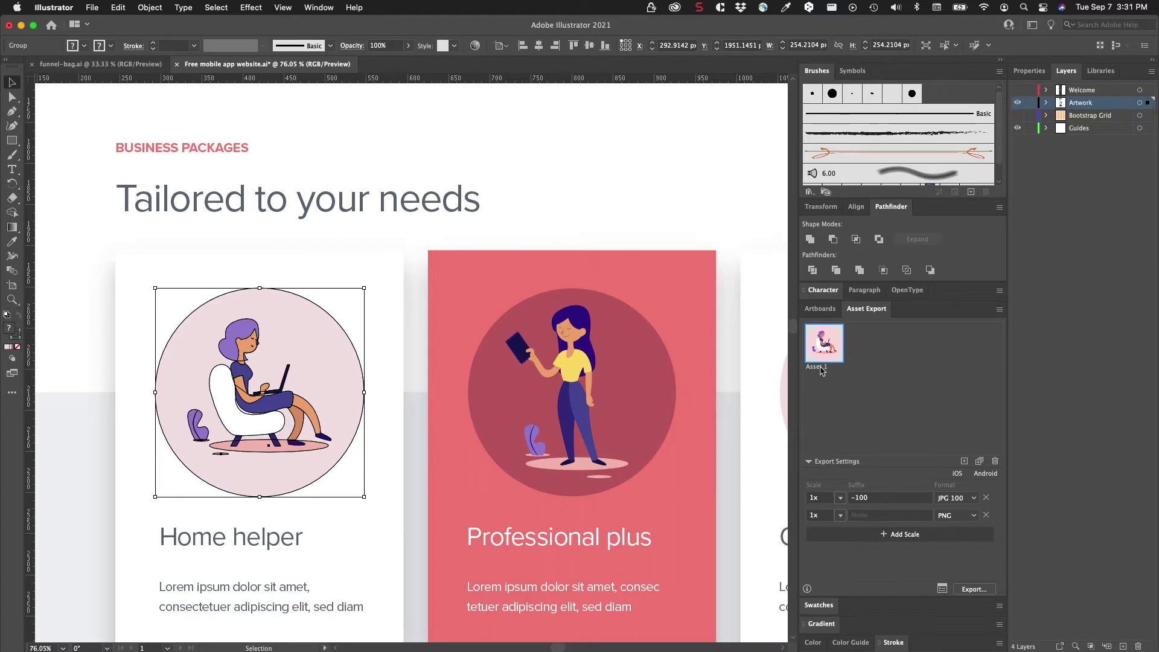
{"action": "double_click", "coordinate": [820, 368]}
{"action": "type", "text": "home-"}
{"action": "type", "text": "helper"}
{"action": "key", "text": "Return"}
Group the Professional plus circle and standing figure, and add it as asset professional-plus
{"action": "left_click", "coordinate": [600, 208]}
{"action": "left_click_drag", "start_coordinate": [609, 327], "coordinate": [346, 362]}
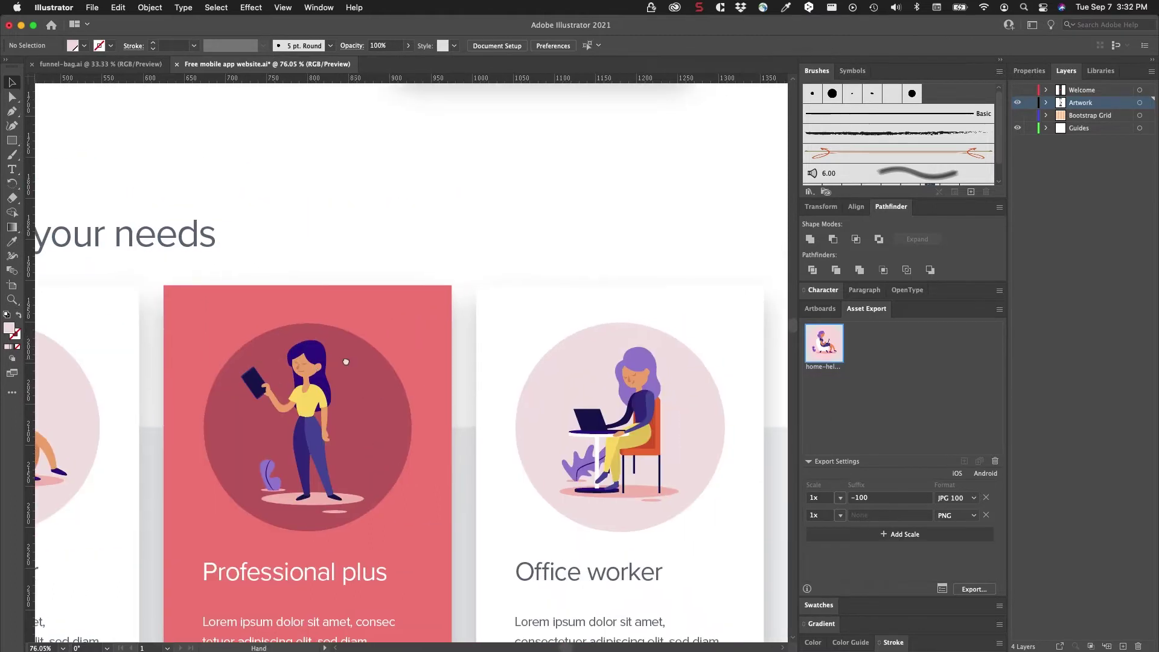
{"action": "left_click", "coordinate": [271, 353]}
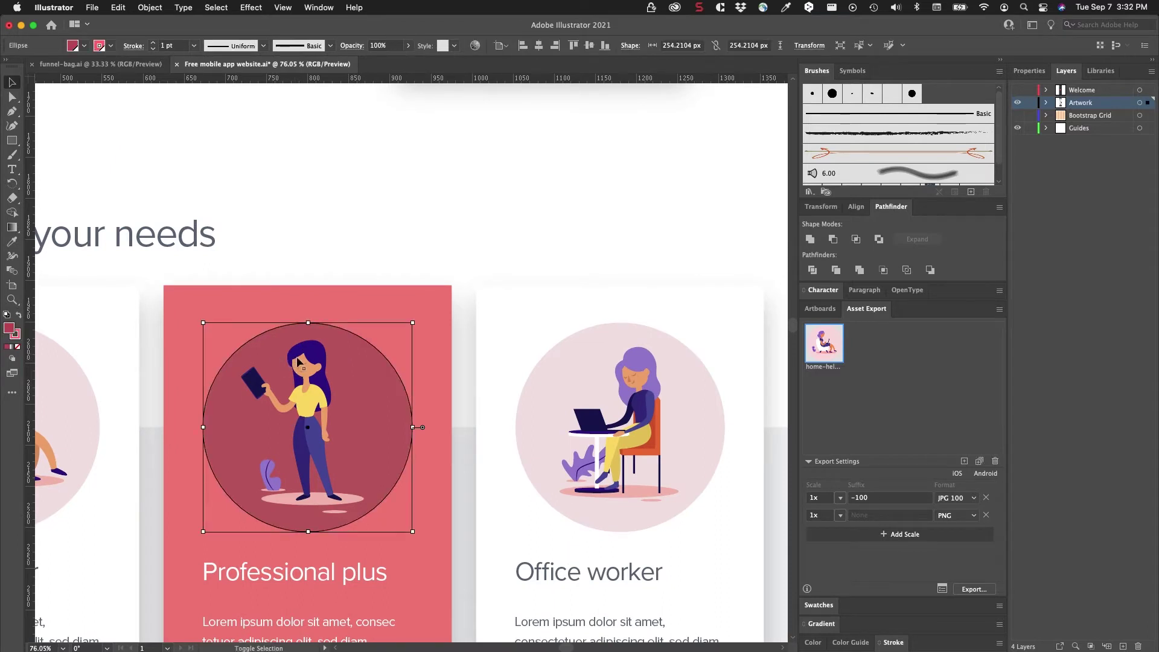
{"action": "left_click", "coordinate": [297, 360], "text": "shift"}
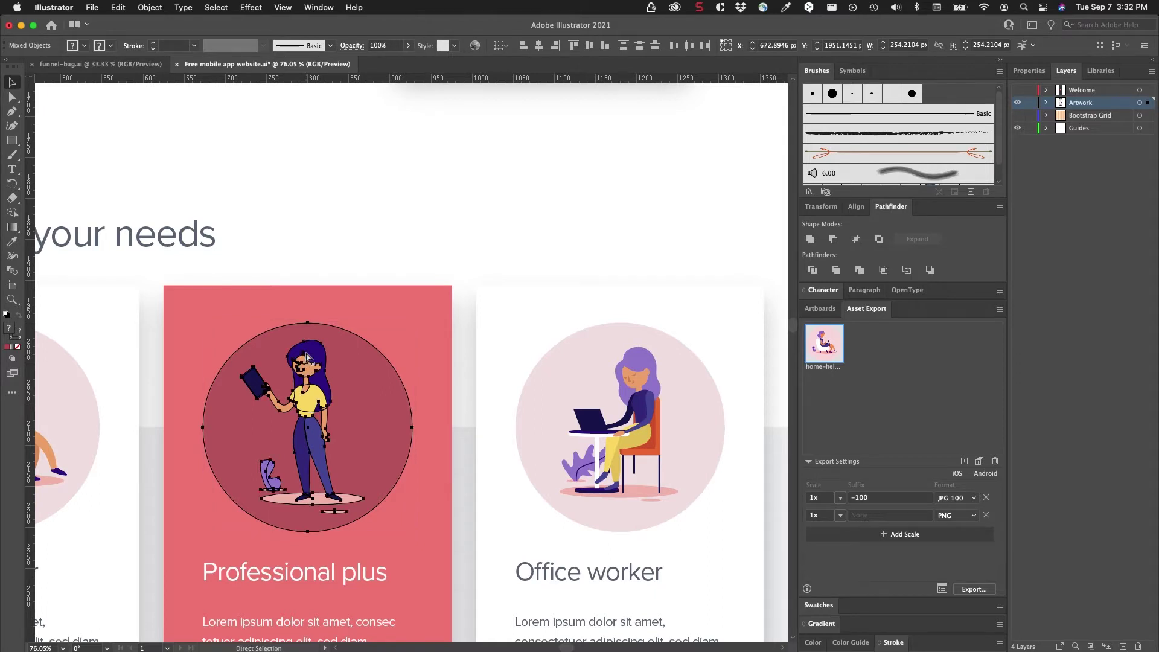
{"action": "key", "text": "super+g"}
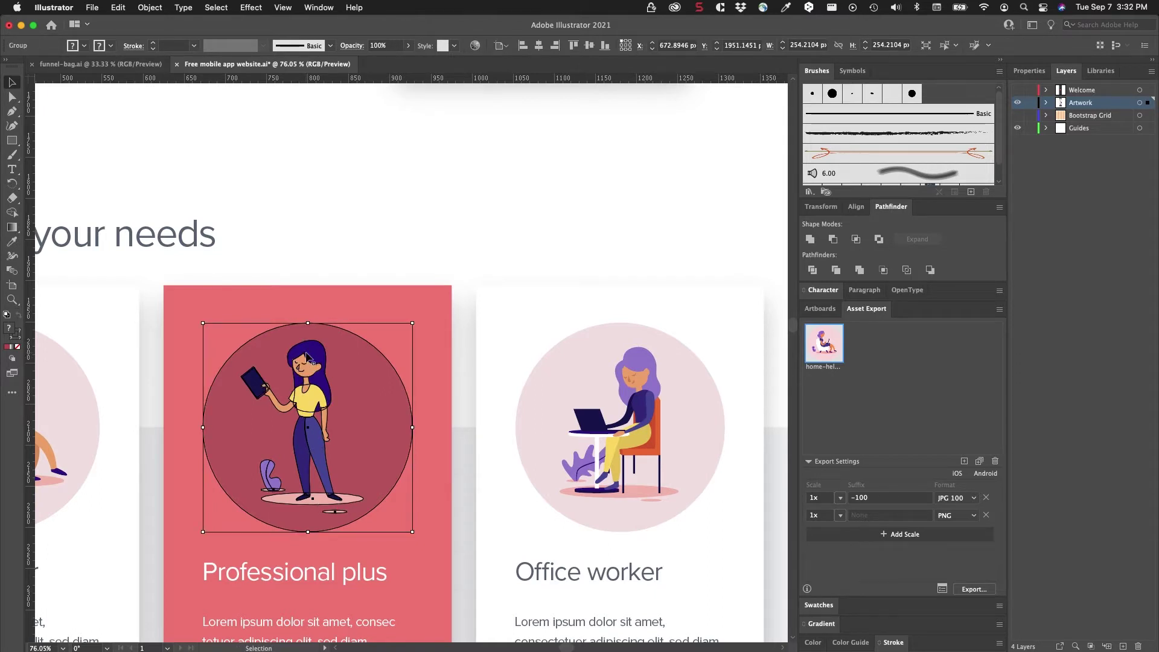
{"action": "left_click_drag", "start_coordinate": [306, 355], "coordinate": [893, 385]}
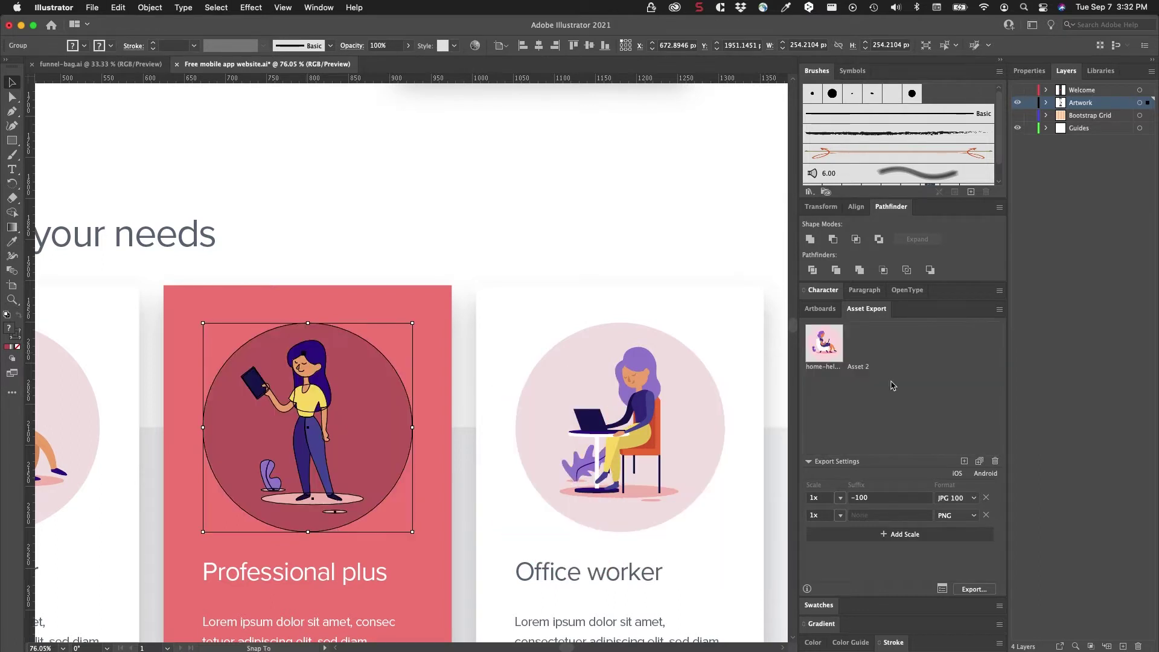
{"action": "double_click", "coordinate": [864, 367]}
{"action": "type", "text": "pro"}
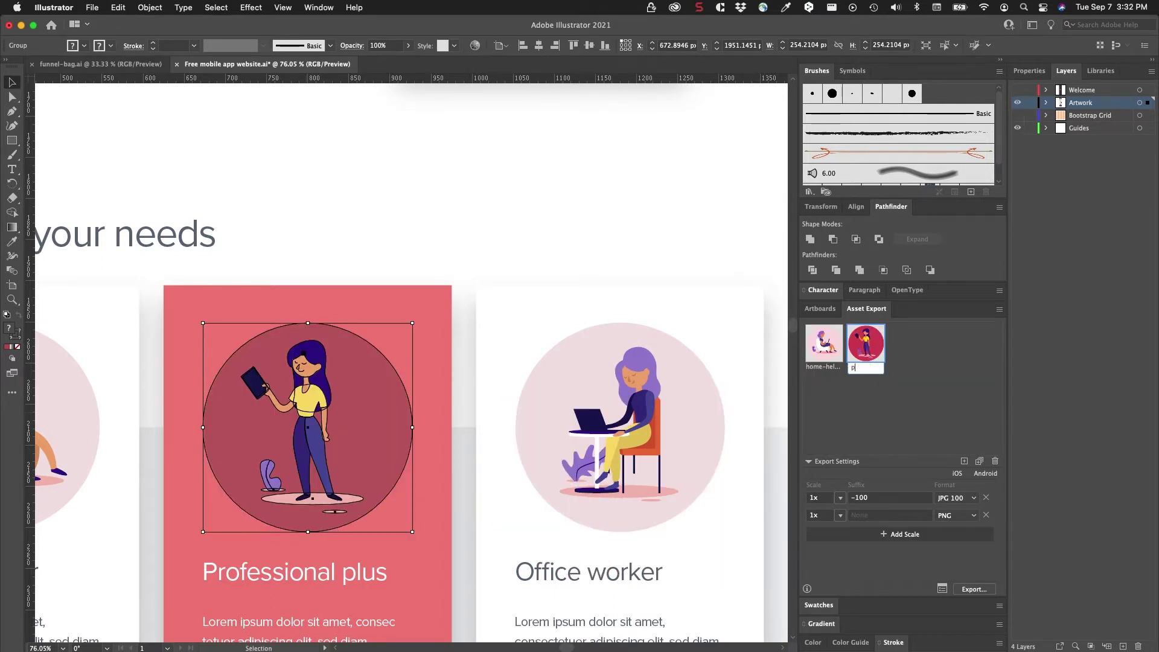
{"action": "type", "text": "fessiona"}
{"action": "type", "text": "l-plus"}
{"action": "key", "text": "Return"}
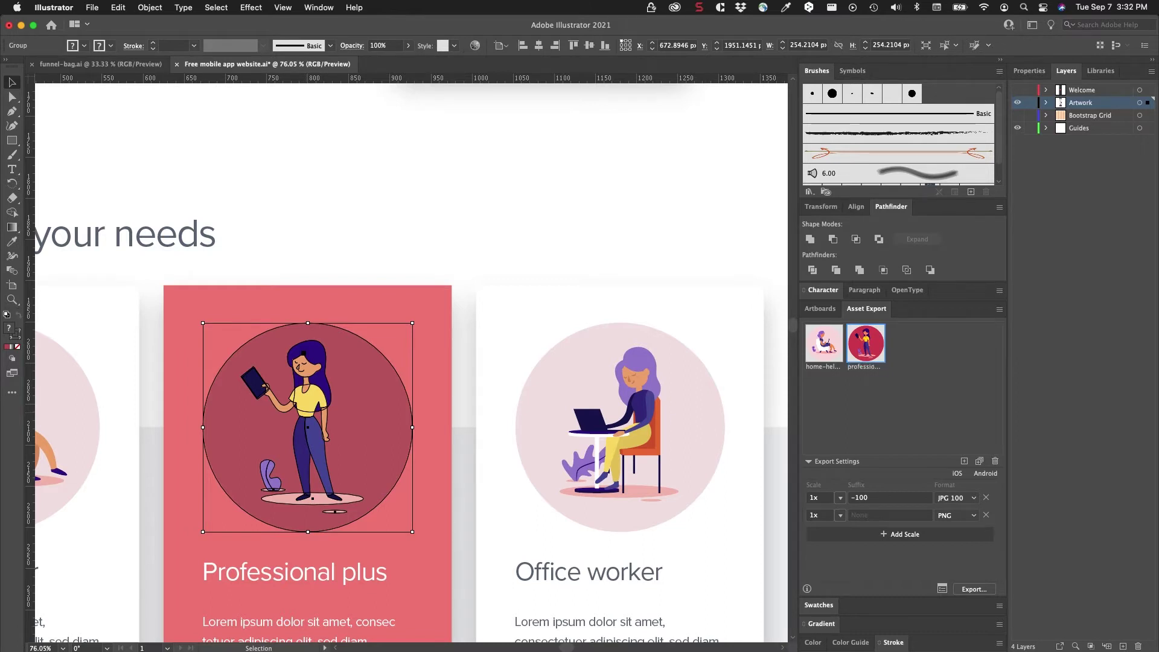
Group the Office worker circle and woman illustration, and add it as asset office-worker
{"action": "left_click", "coordinate": [590, 382]}
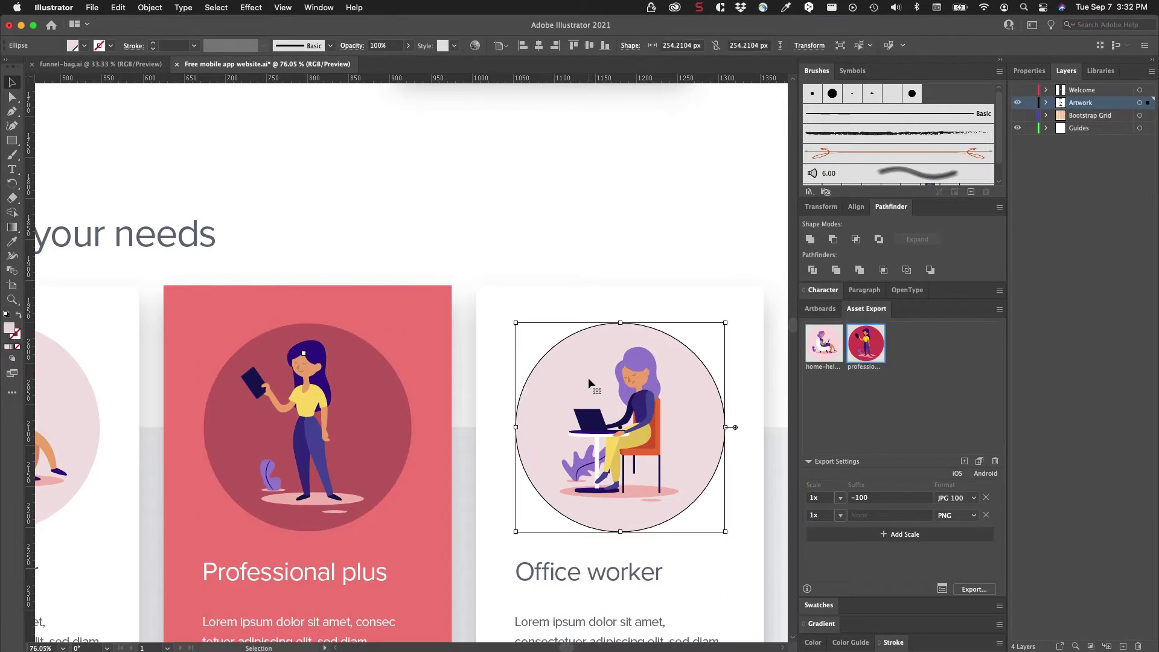
{"action": "left_click", "coordinate": [628, 377], "text": "shift"}
{"action": "left_click_drag", "start_coordinate": [627, 378], "coordinate": [541, 361]}
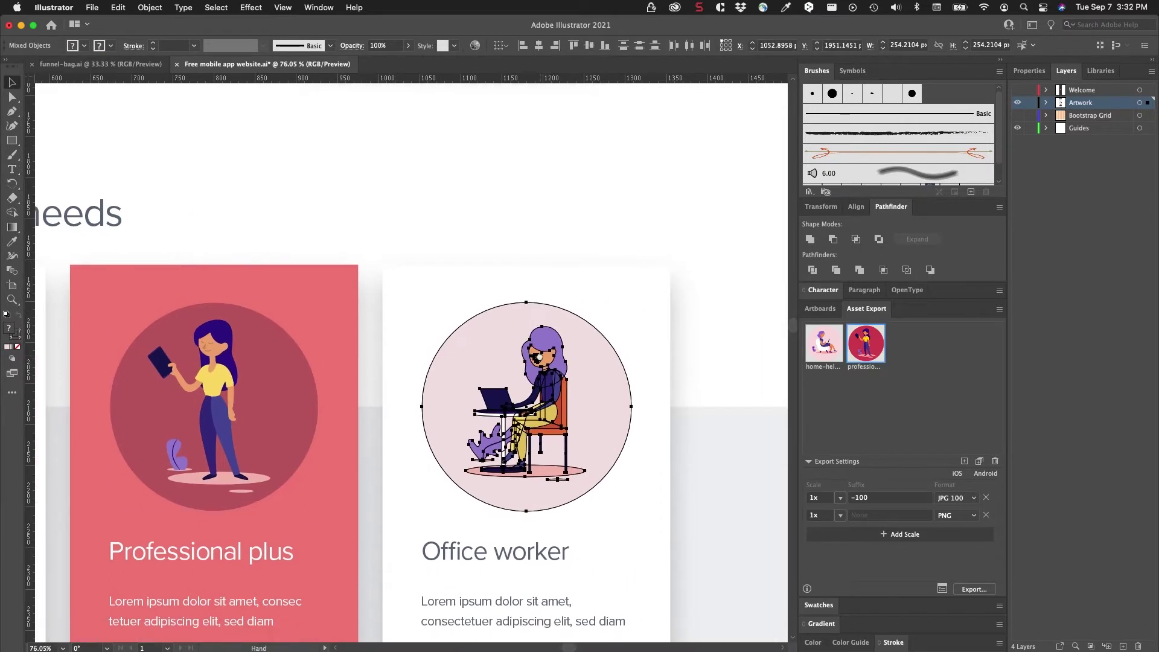
{"action": "key", "text": "super+g"}
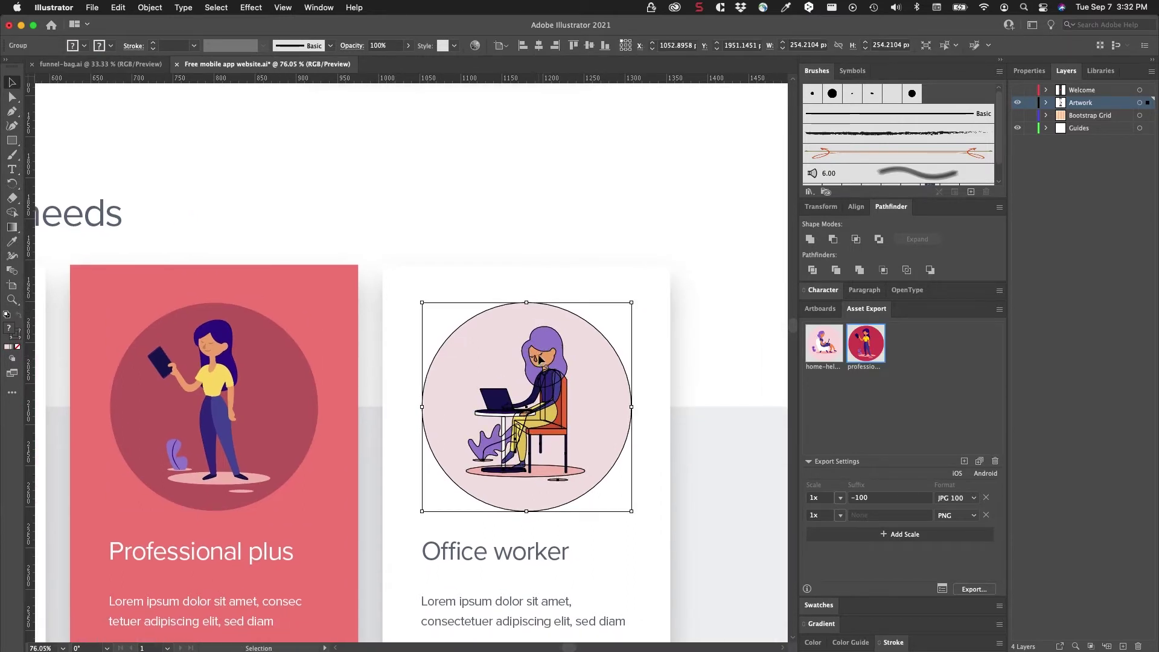
{"action": "left_click_drag", "start_coordinate": [541, 360], "coordinate": [899, 400]}
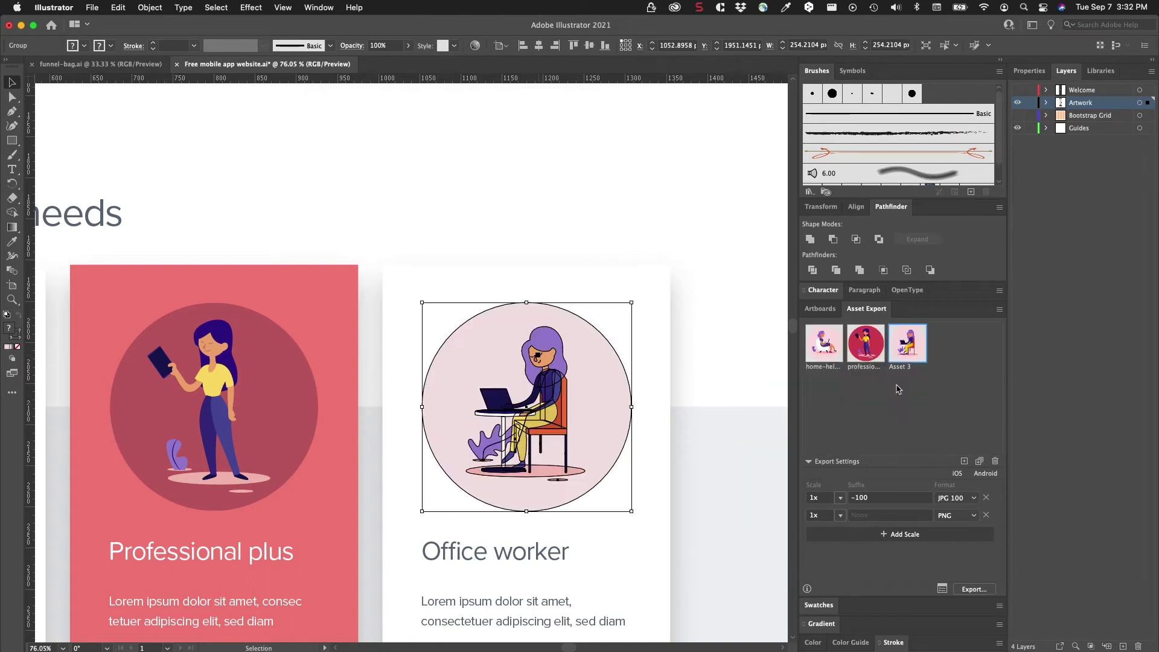
{"action": "double_click", "coordinate": [899, 368]}
{"action": "type", "text": "office-wor"}
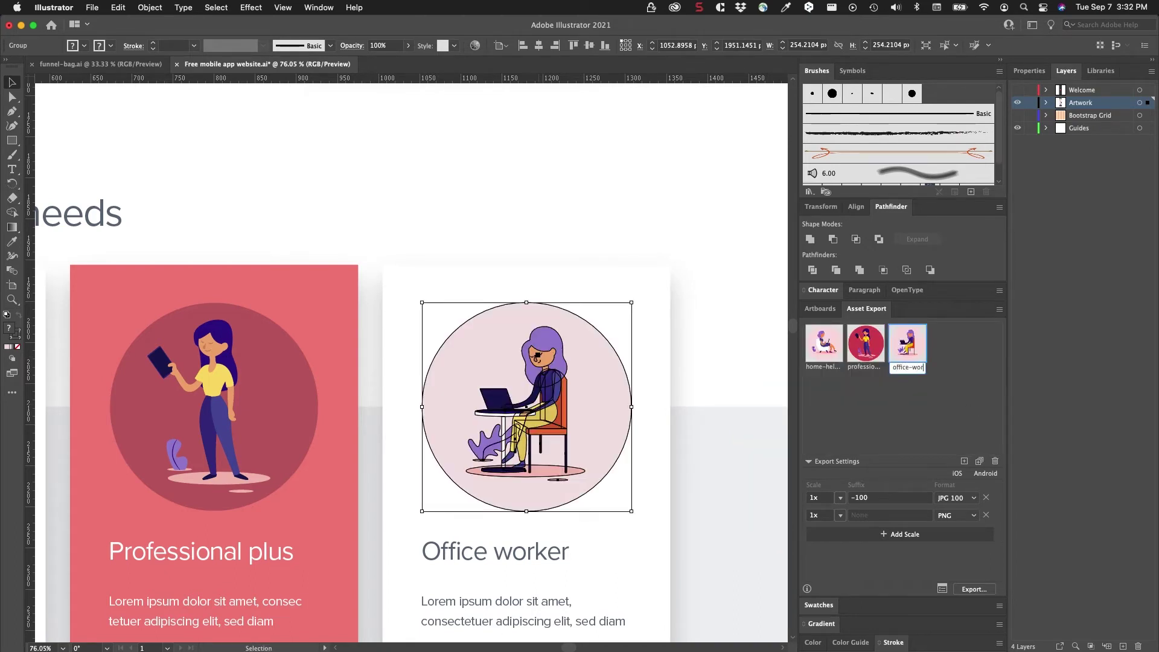
{"action": "type", "text": "ker"}
{"action": "key", "text": "Return"}
Add the blog photo to Asset Export and name the asset building-real
{"action": "scroll", "coordinate": [493, 466], "scroll_direction": "down", "scroll_amount": 5}
{"action": "scroll", "coordinate": [493, 466], "scroll_direction": "left", "scroll_amount": 3}
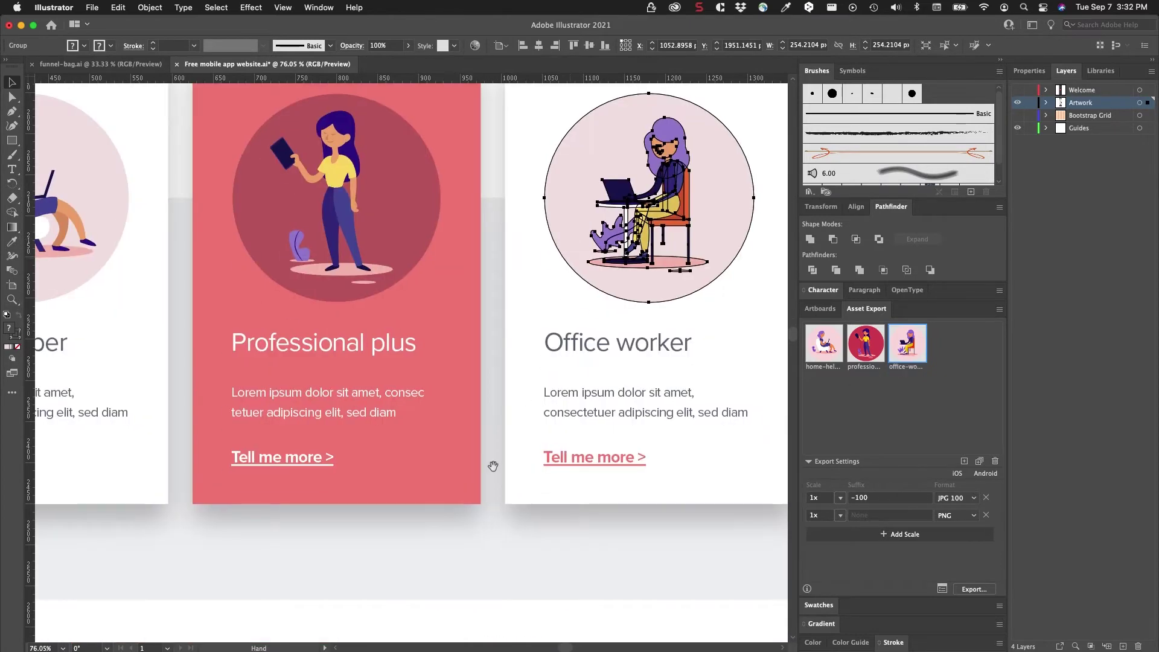
{"action": "scroll", "coordinate": [493, 466], "scroll_direction": "down", "scroll_amount": 15}
{"action": "scroll", "coordinate": [493, 466], "scroll_direction": "left", "scroll_amount": 3}
{"action": "scroll", "coordinate": [513, 261], "scroll_direction": "right", "scroll_amount": 6}
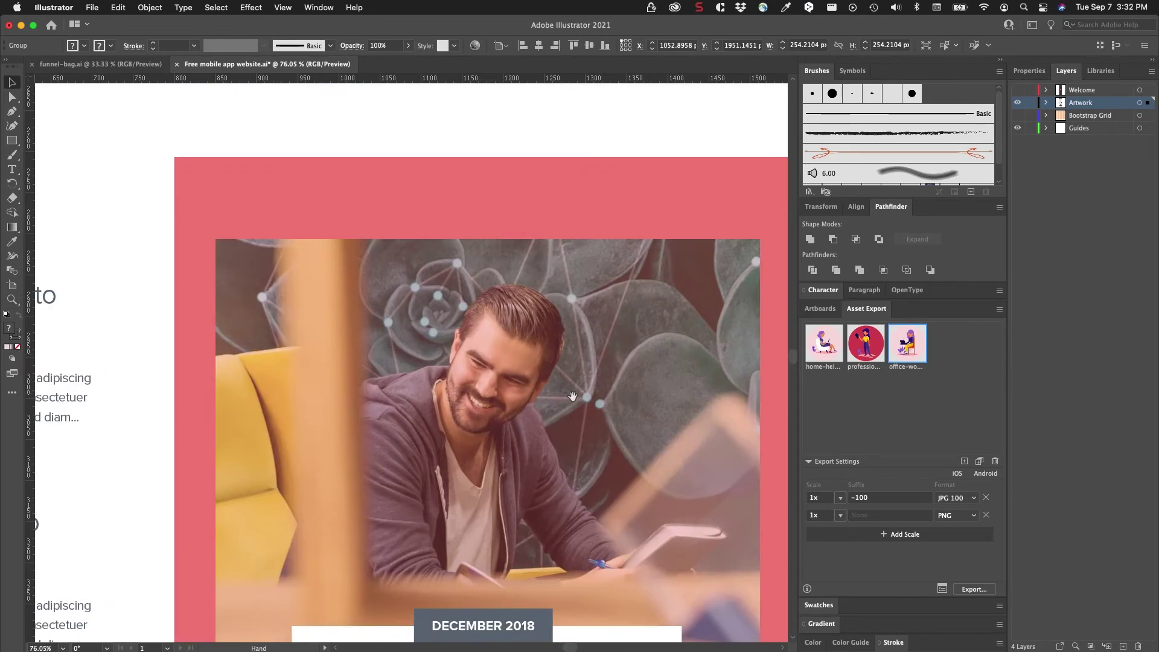
{"action": "scroll", "coordinate": [572, 396], "scroll_direction": "down", "scroll_amount": 3}
{"action": "scroll", "coordinate": [572, 396], "scroll_direction": "right", "scroll_amount": 4}
{"action": "left_click", "coordinate": [331, 309]}
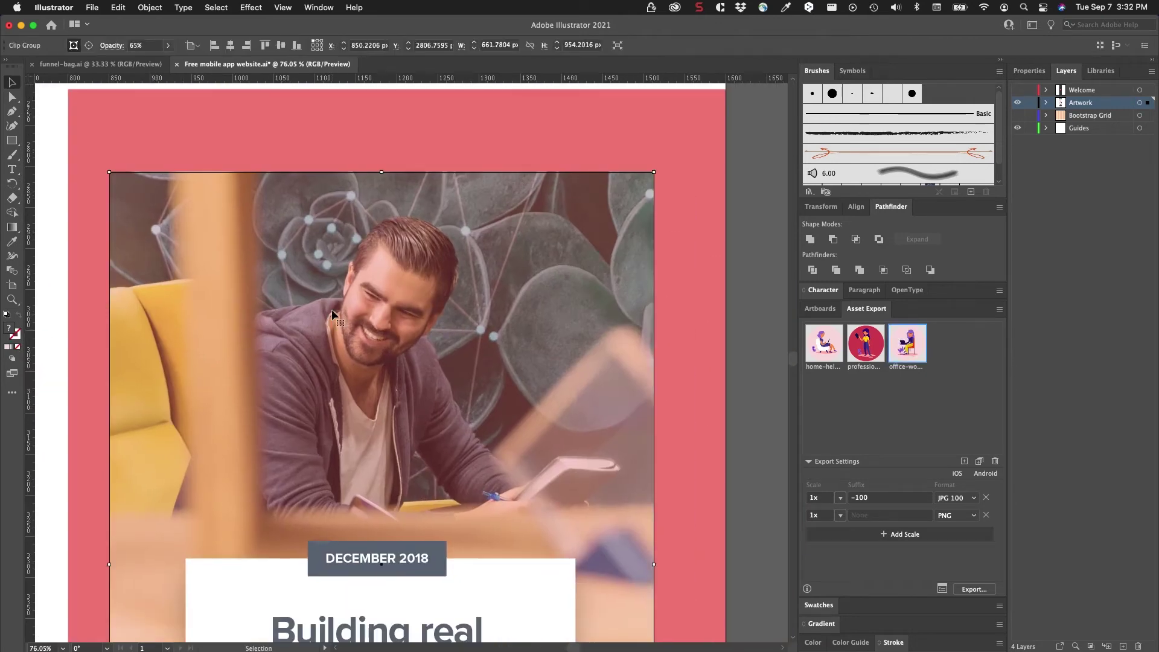
{"action": "left_click_drag", "start_coordinate": [481, 309], "coordinate": [847, 416]}
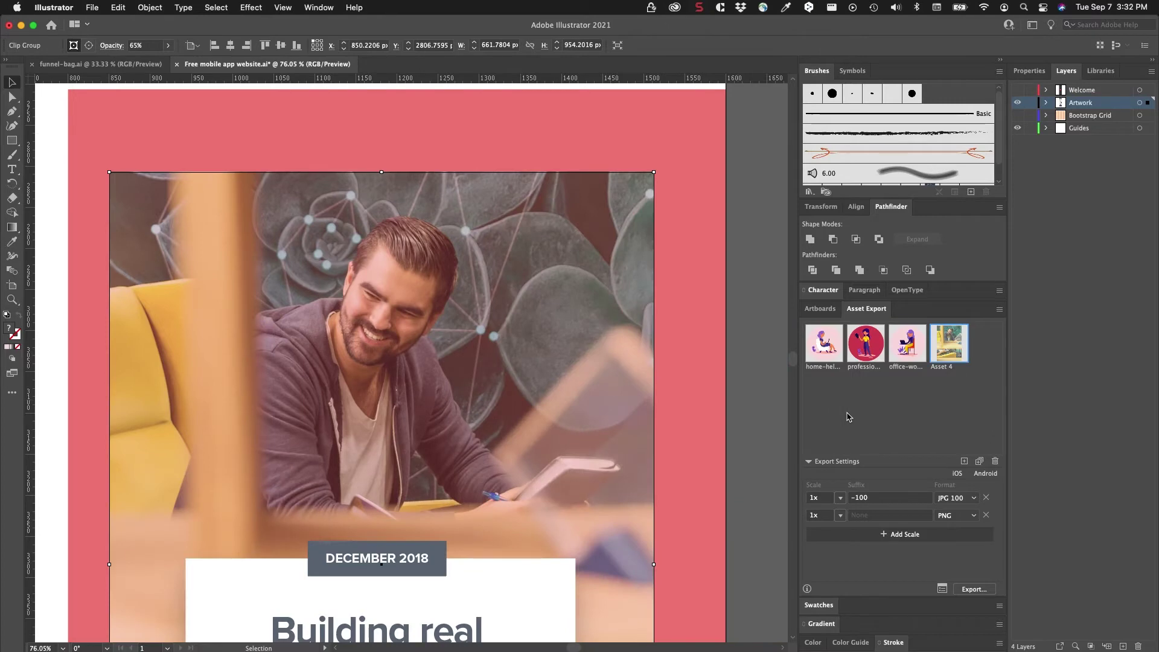
{"action": "double_click", "coordinate": [941, 367]}
{"action": "type", "text": "buil"}
{"action": "type", "text": "ding-real"}
{"action": "key", "text": "Return"}
Select the three card assets: home-helper, professional-plus and office-worker
{"action": "left_click", "coordinate": [817, 350]}
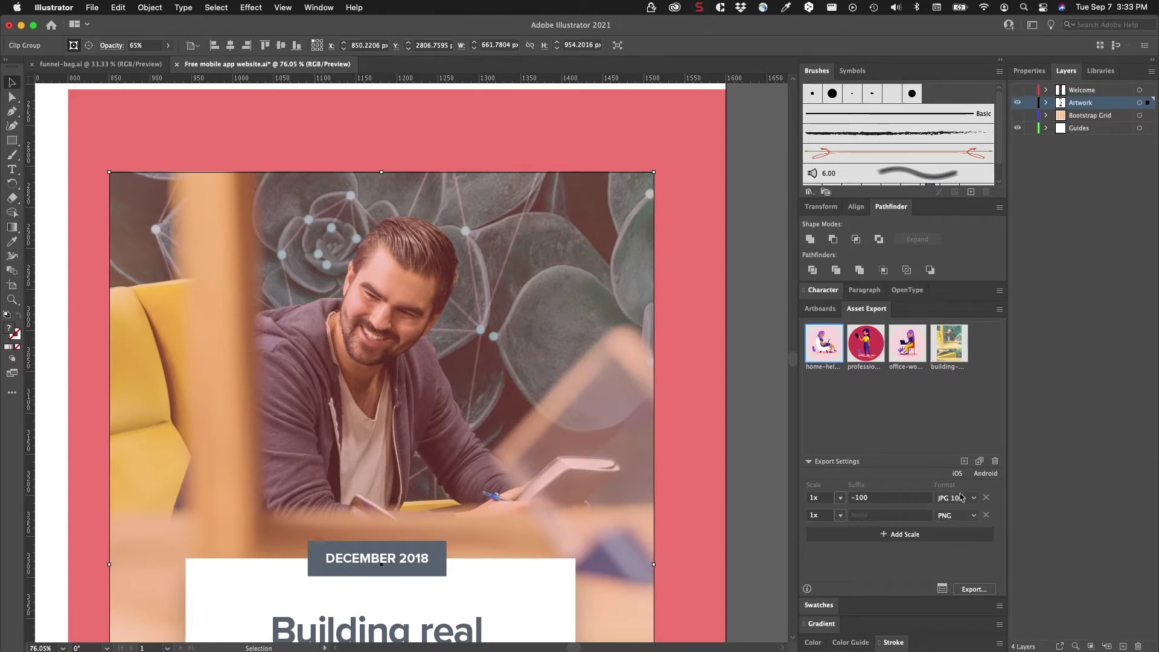
{"action": "left_click", "coordinate": [942, 341]}
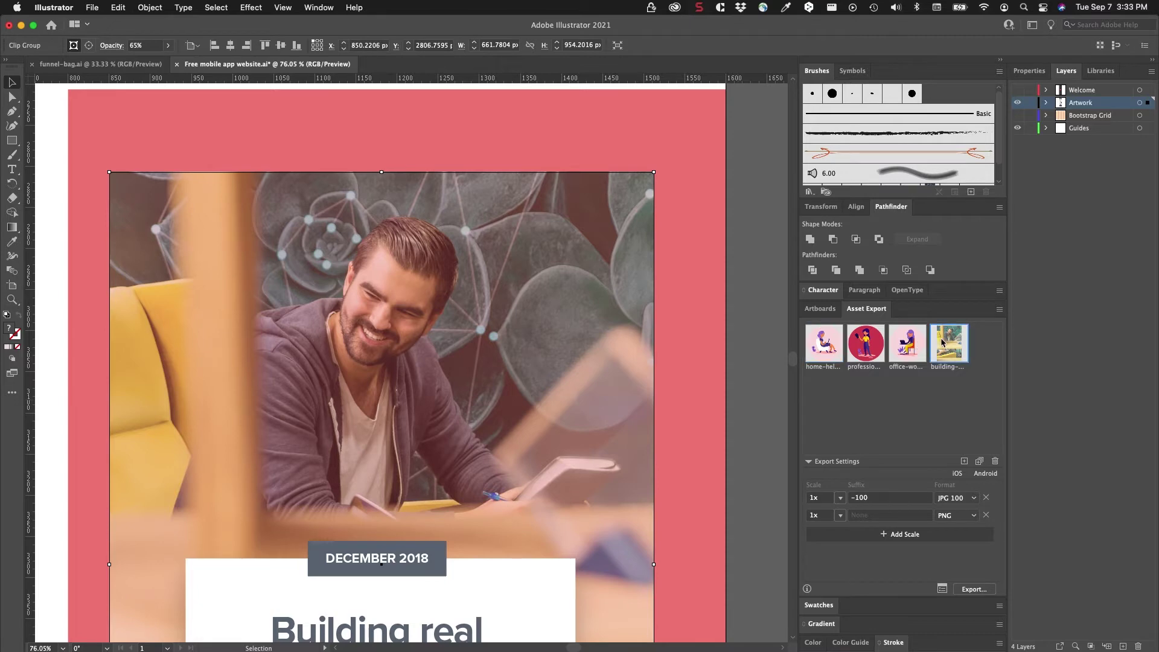
{"action": "left_click", "coordinate": [910, 351]}
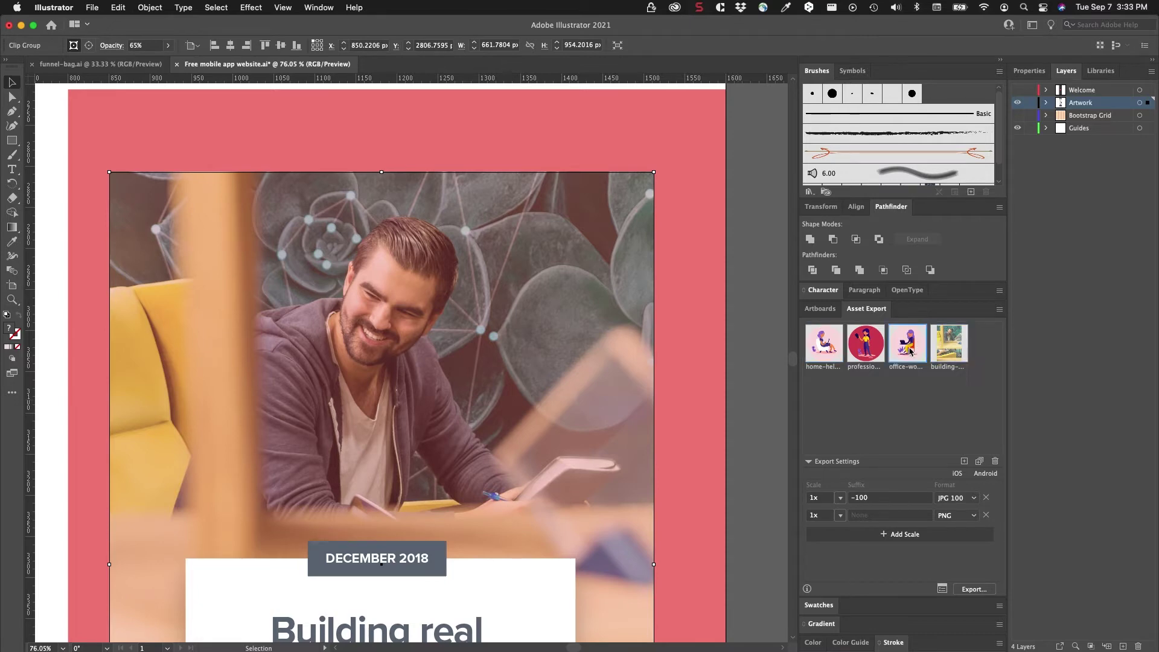
{"action": "left_click", "coordinate": [871, 353]}
{"action": "left_click", "coordinate": [820, 348]}
{"action": "left_click", "coordinate": [857, 350]}
{"action": "left_click", "coordinate": [963, 358]}
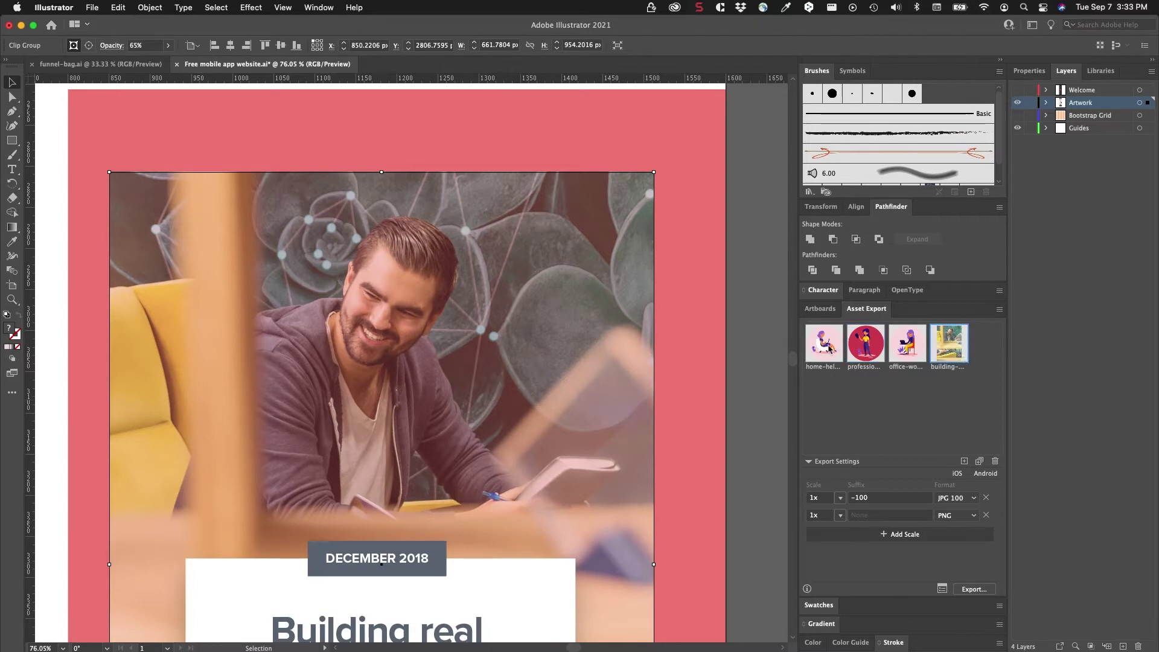
{"action": "left_click", "coordinate": [817, 350]}
{"action": "left_click", "coordinate": [952, 349]}
{"action": "left_click", "coordinate": [833, 348]}
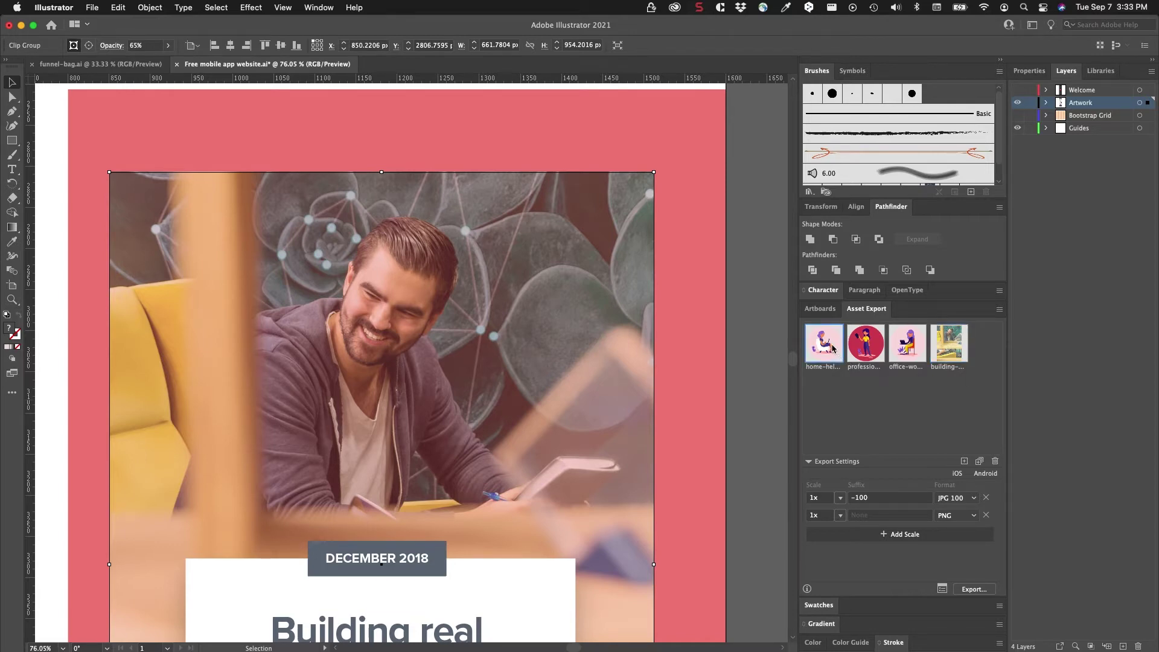
{"action": "left_click", "coordinate": [911, 348], "text": "shift"}
Remove the extra PNG row and set the three card assets' format to PNG 8
{"action": "left_click", "coordinate": [986, 515]}
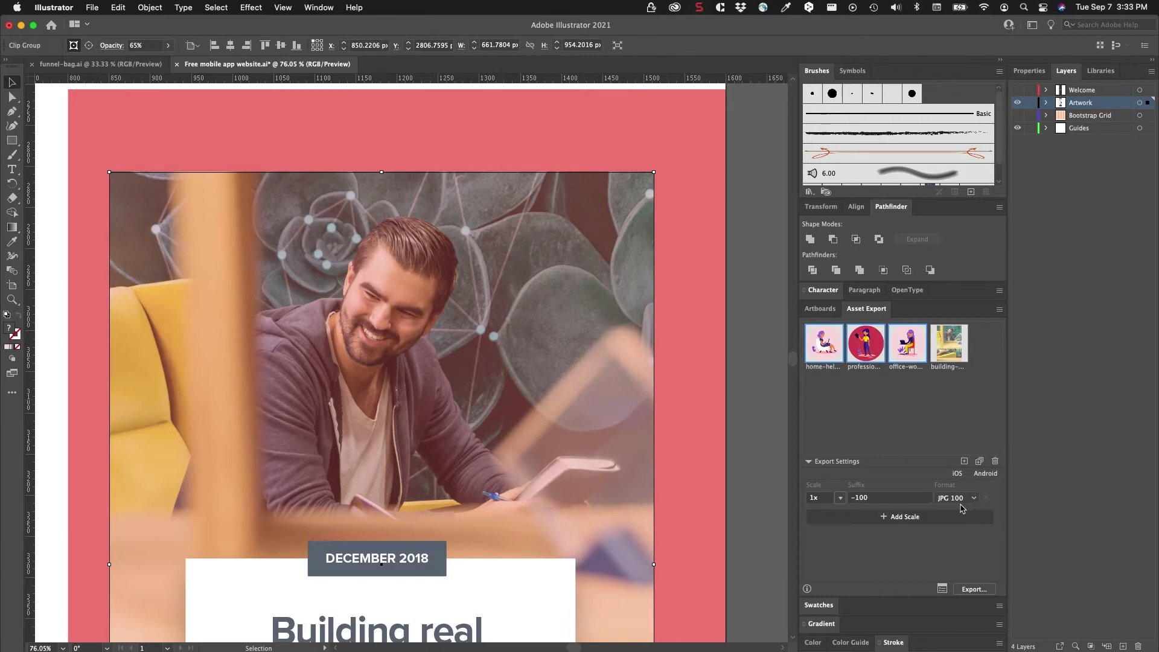
{"action": "left_click", "coordinate": [961, 500]}
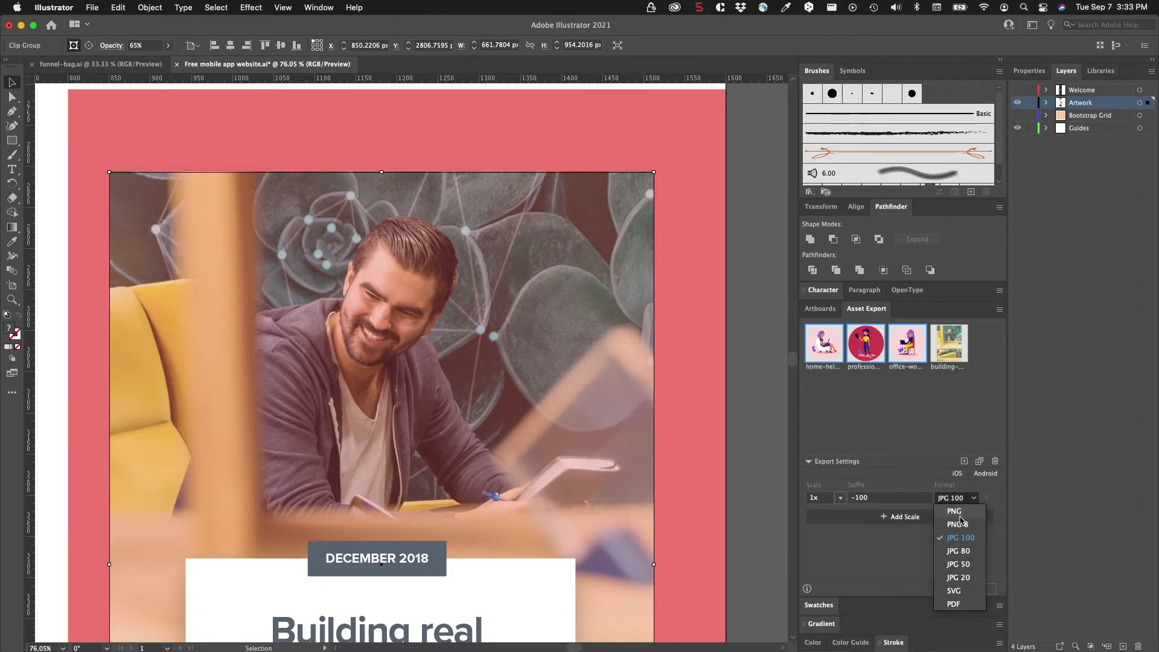
{"action": "left_click", "coordinate": [961, 525]}
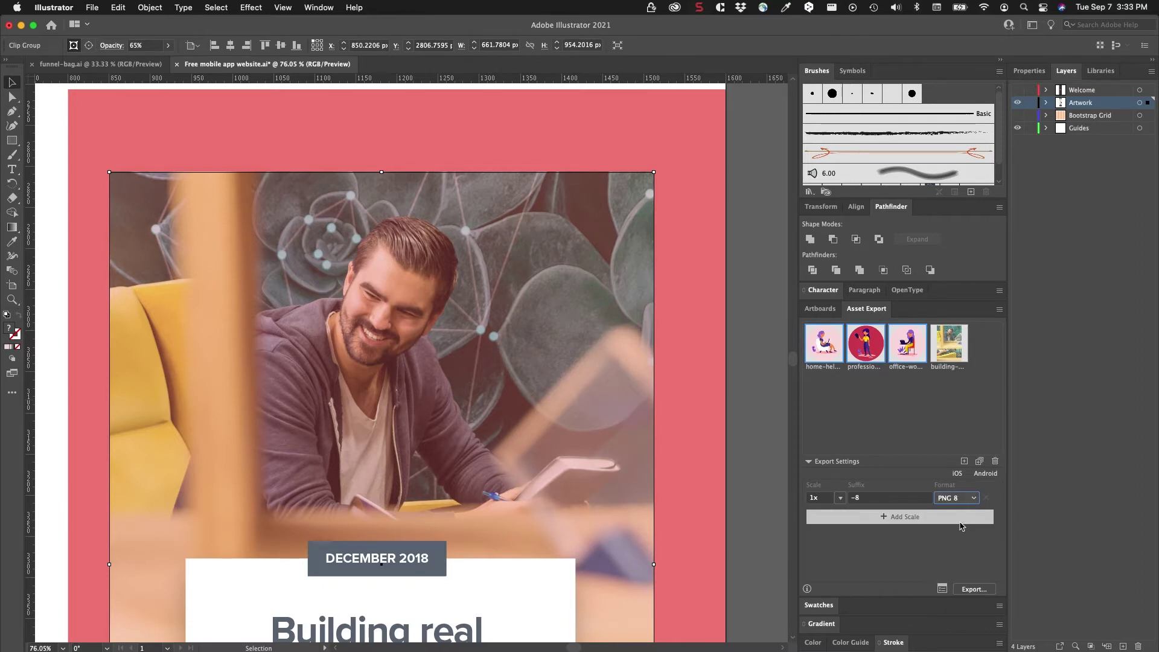
{"action": "left_click", "coordinate": [942, 589]}
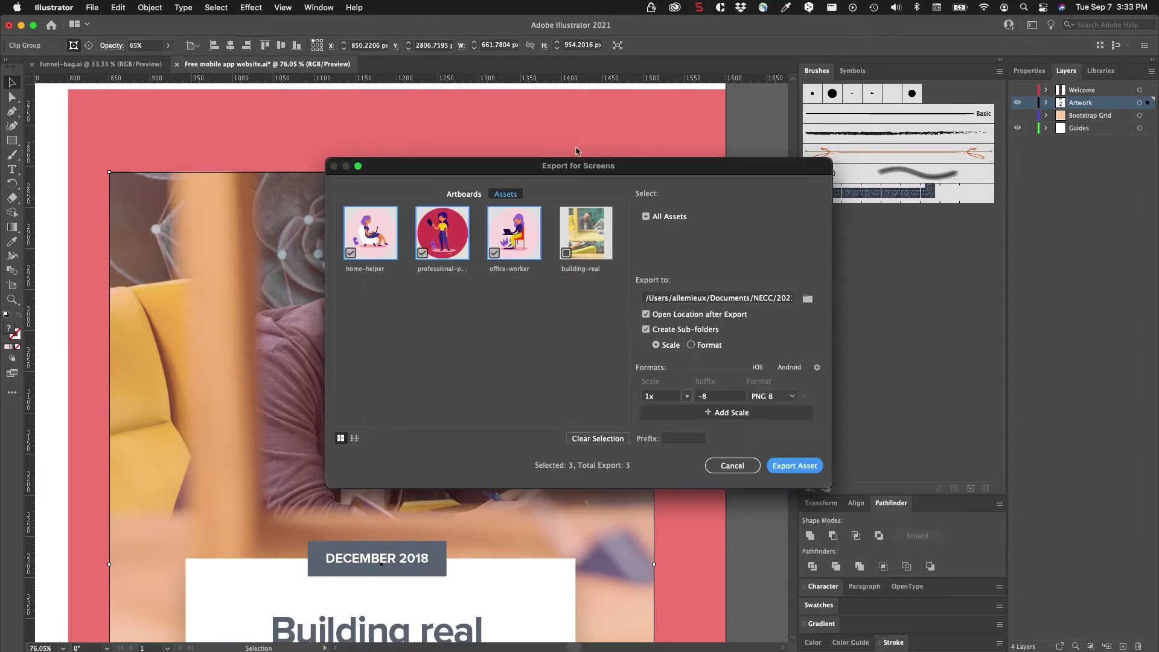
Set the export destination to the assets folder on the Desktop
{"action": "left_click_drag", "start_coordinate": [579, 165], "coordinate": [576, 152]}
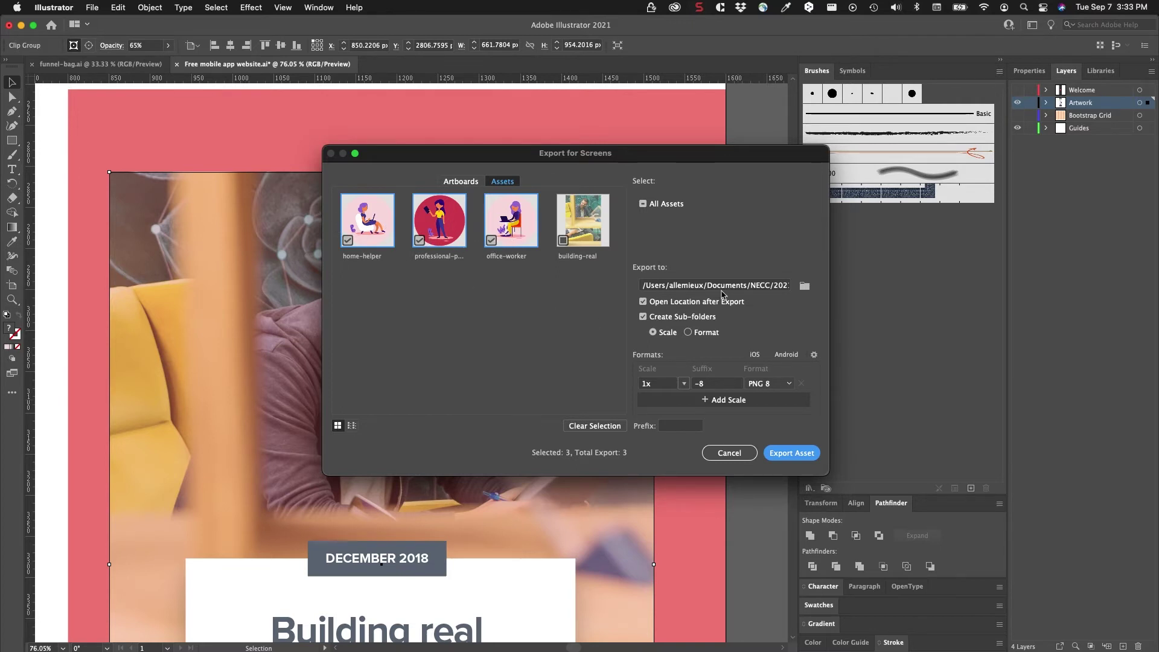
{"action": "left_click", "coordinate": [804, 286]}
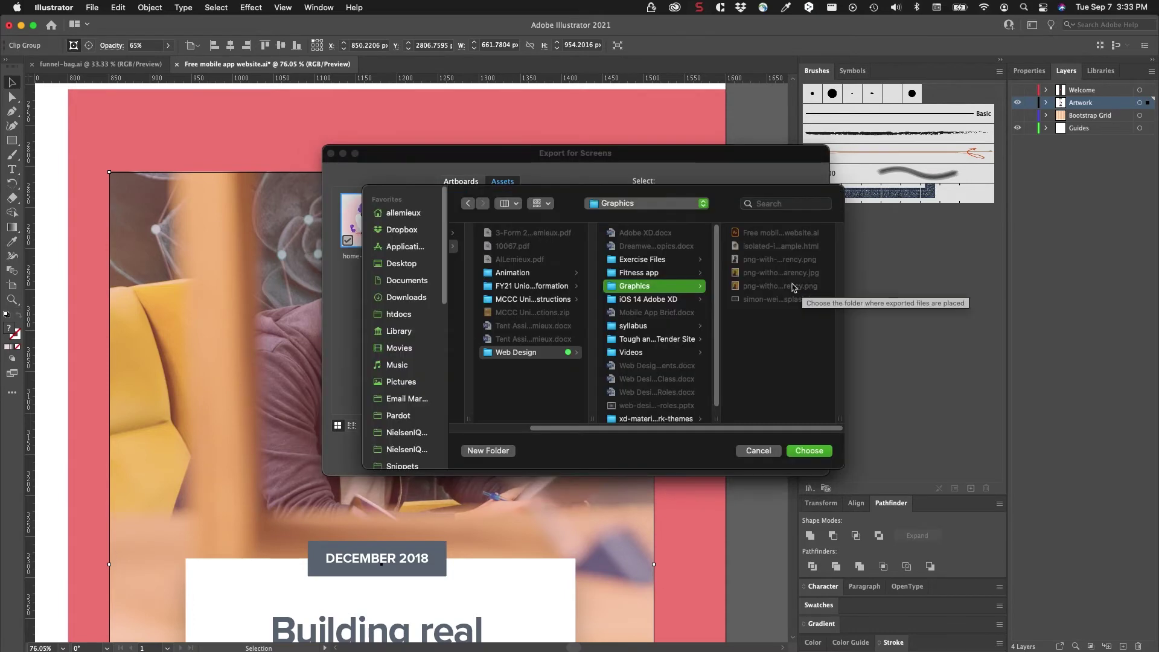
{"action": "left_click", "coordinate": [401, 264]}
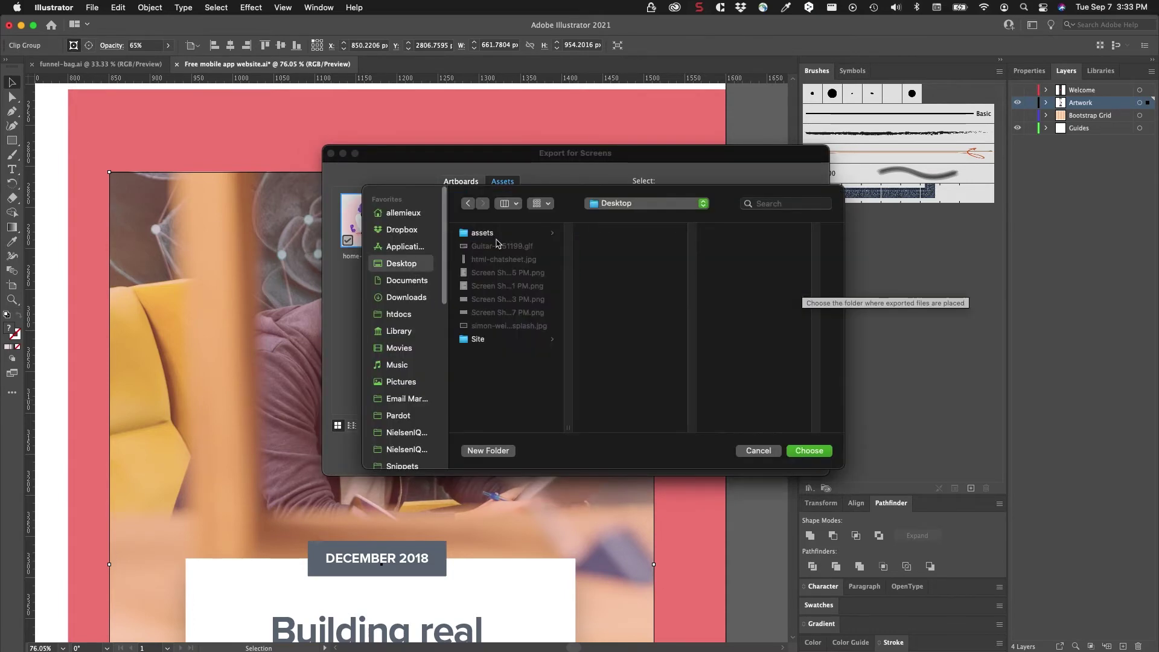
{"action": "left_click", "coordinate": [499, 234]}
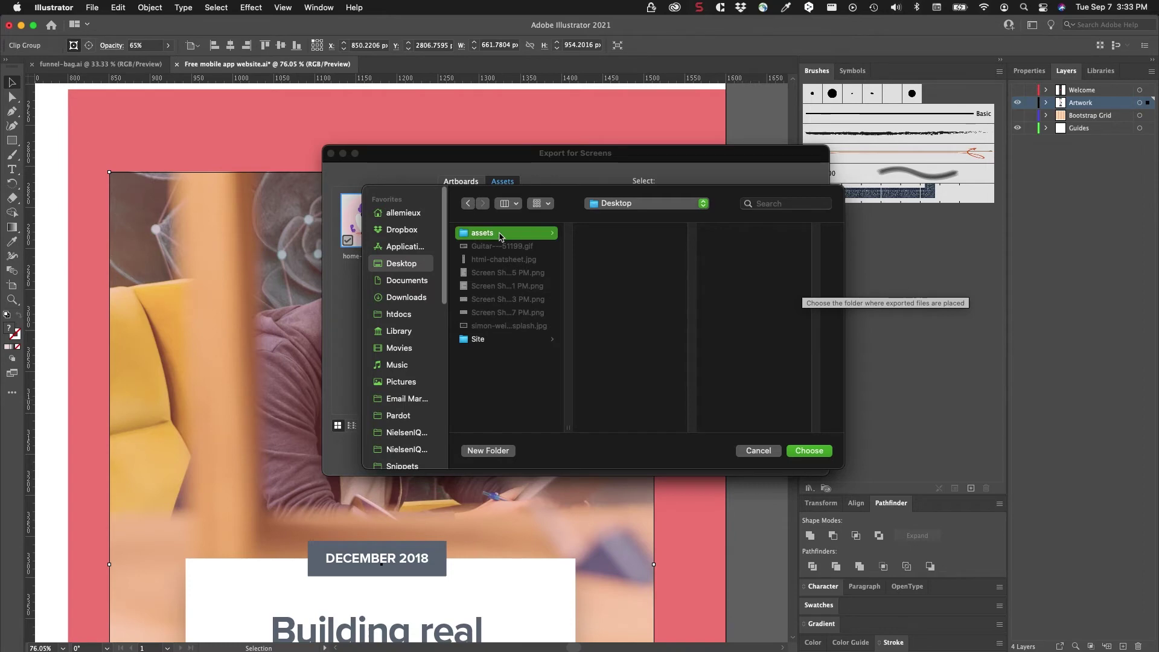
{"action": "left_click", "coordinate": [806, 451]}
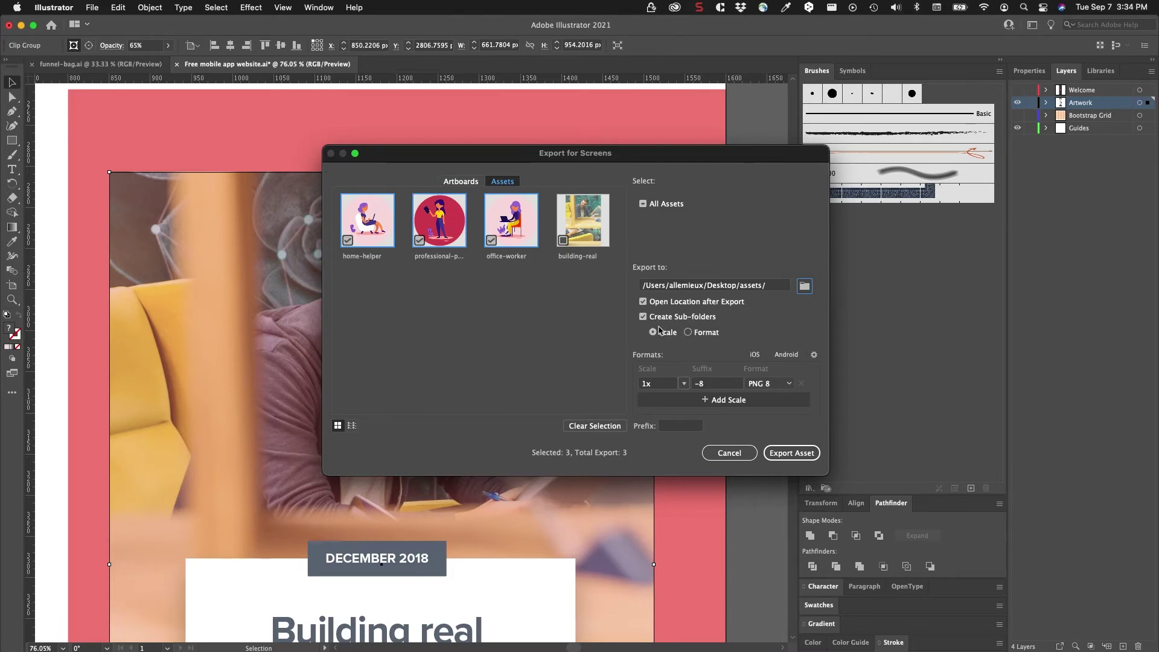
Set the export scale to 2x and export the three card illustrations
{"action": "left_click", "coordinate": [683, 384]}
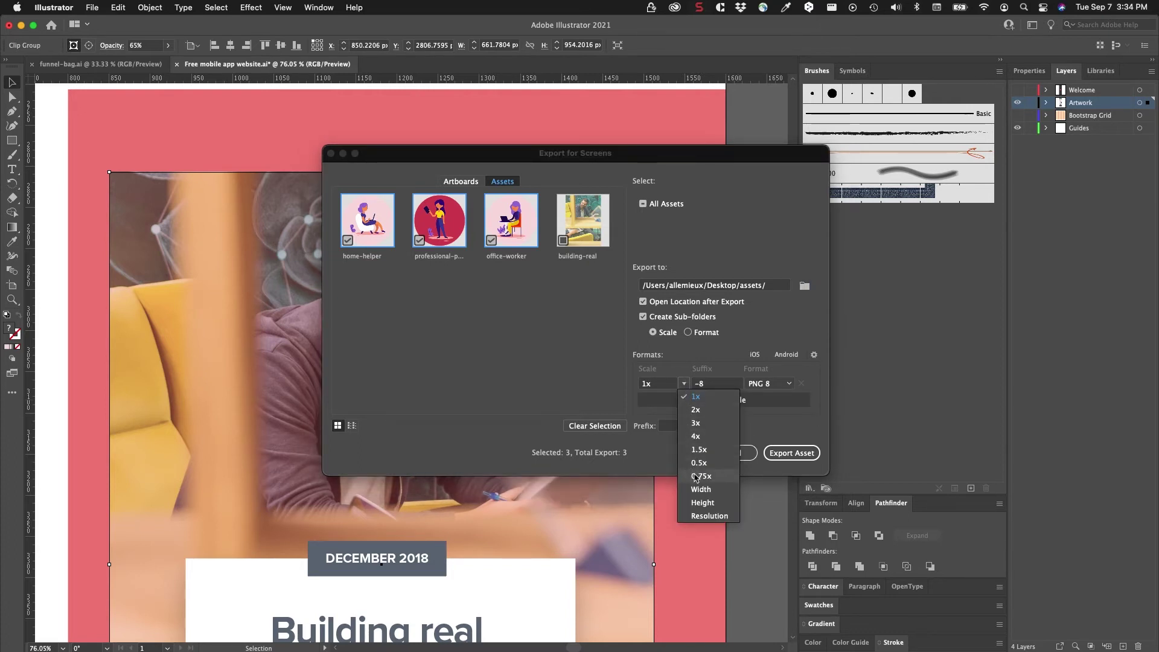
{"action": "left_click", "coordinate": [677, 359]}
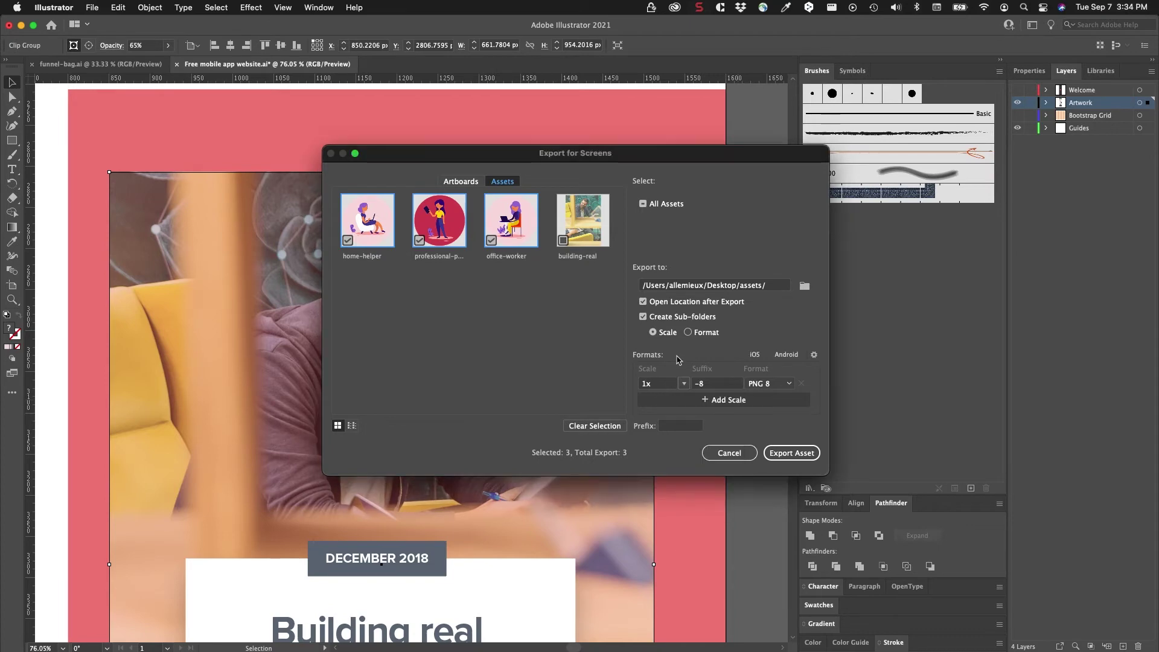
{"action": "left_click", "coordinate": [683, 384]}
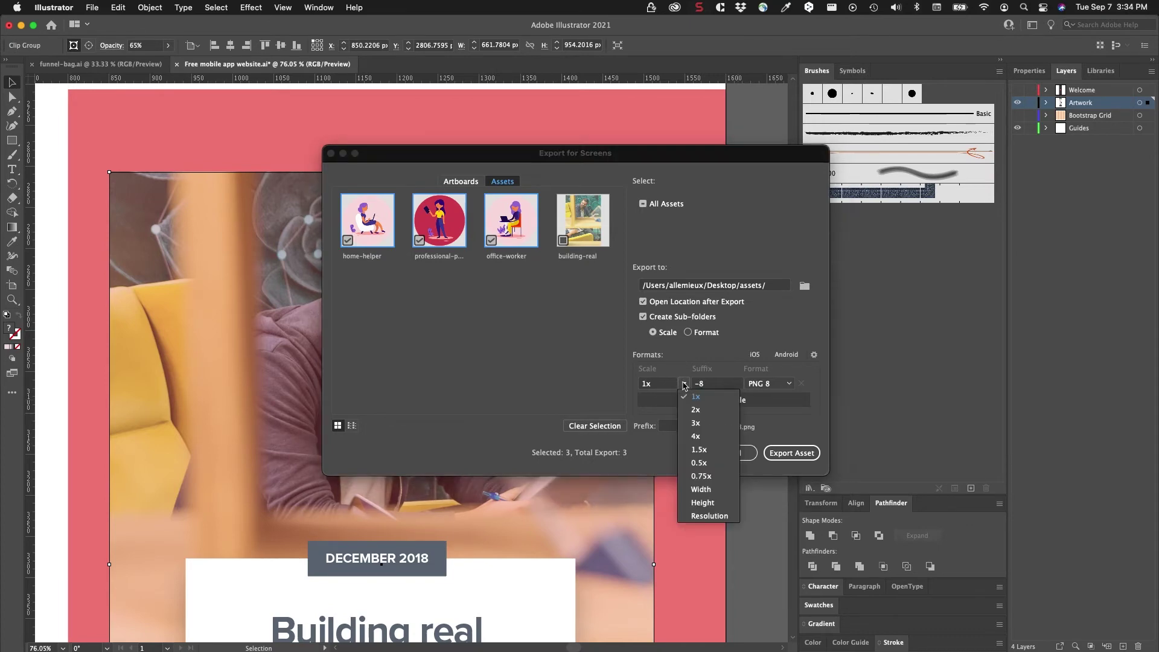
{"action": "left_click", "coordinate": [691, 412]}
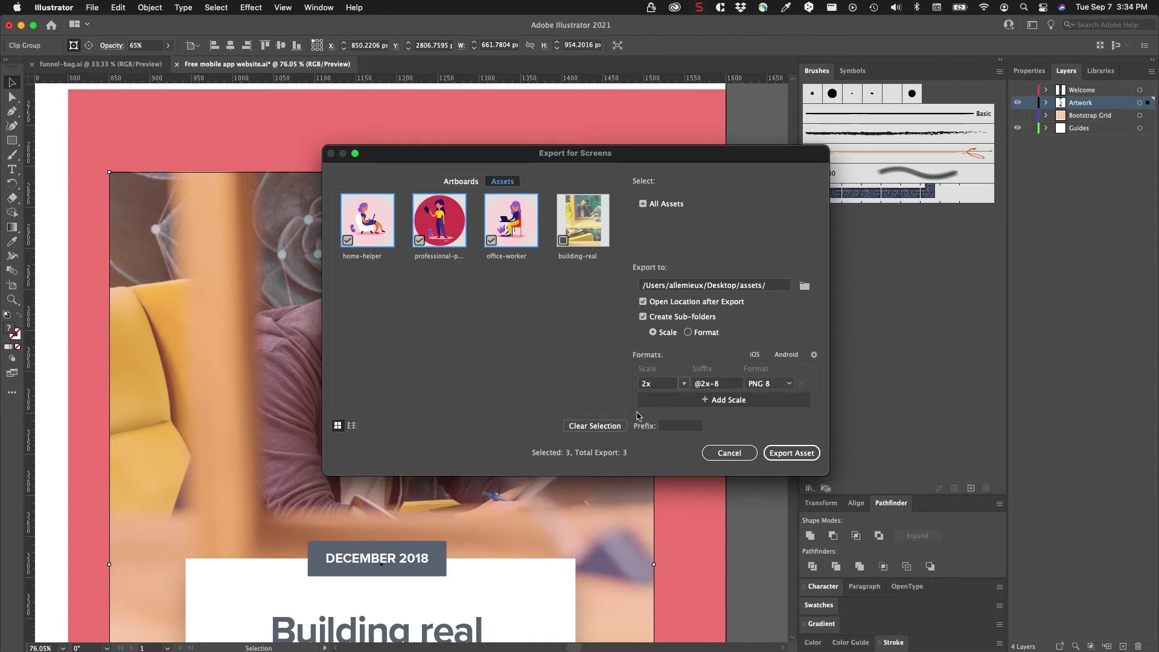
{"action": "left_click", "coordinate": [779, 454]}
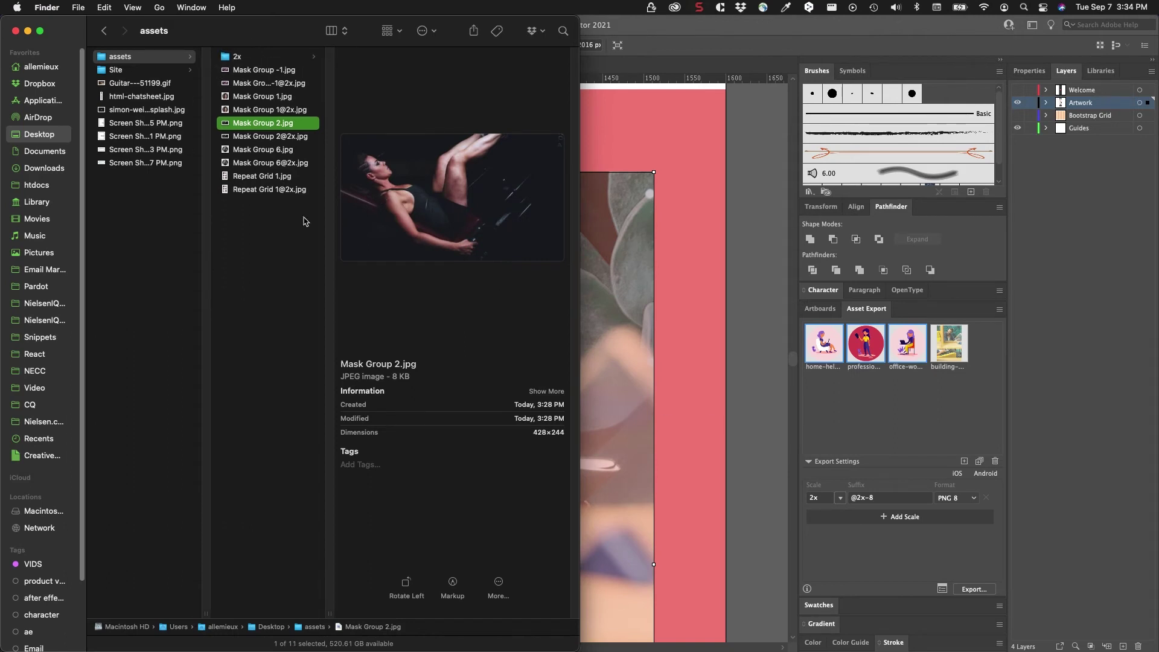
{"action": "left_click", "coordinate": [261, 57]}
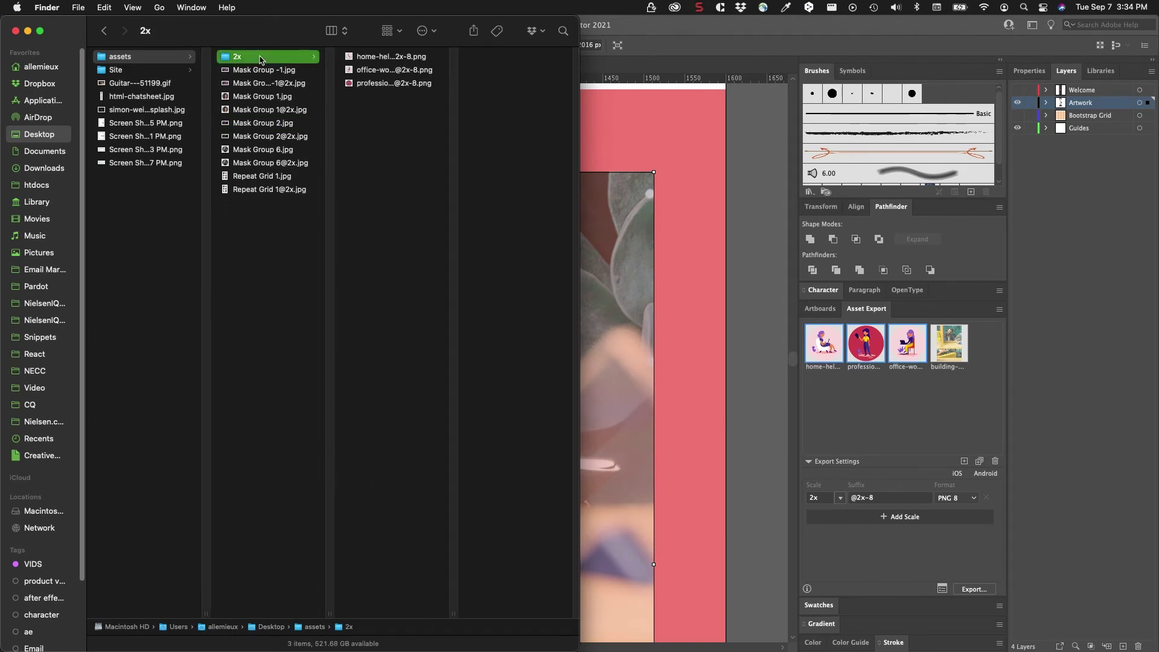
{"action": "left_click", "coordinate": [367, 59]}
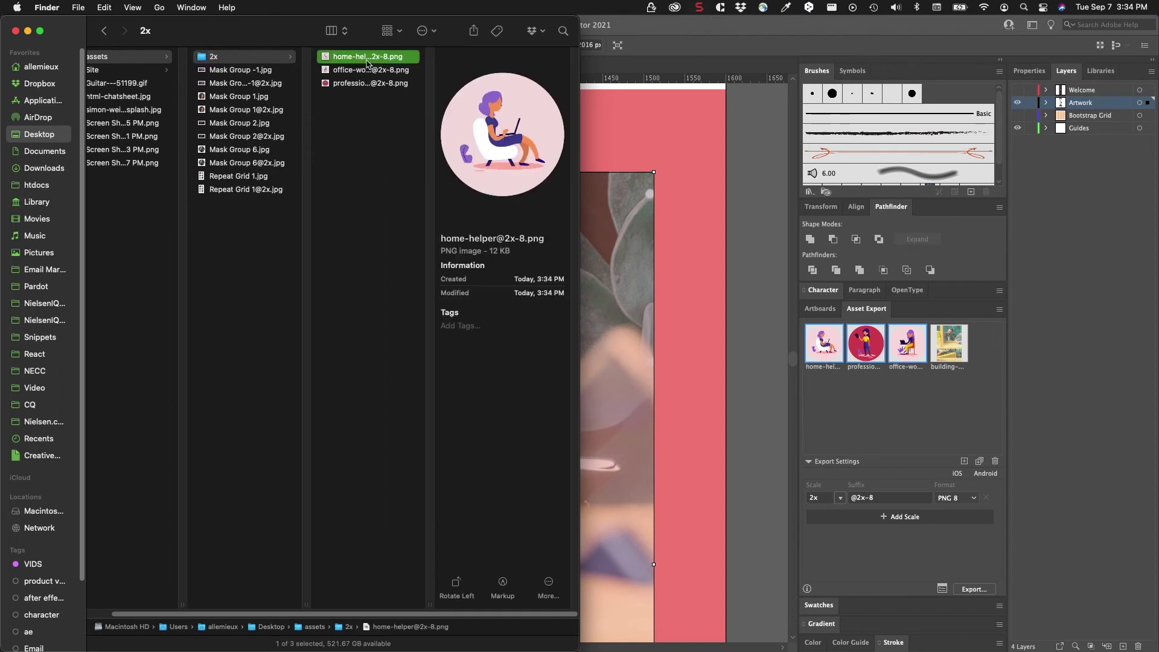
{"action": "key", "text": "Down"}
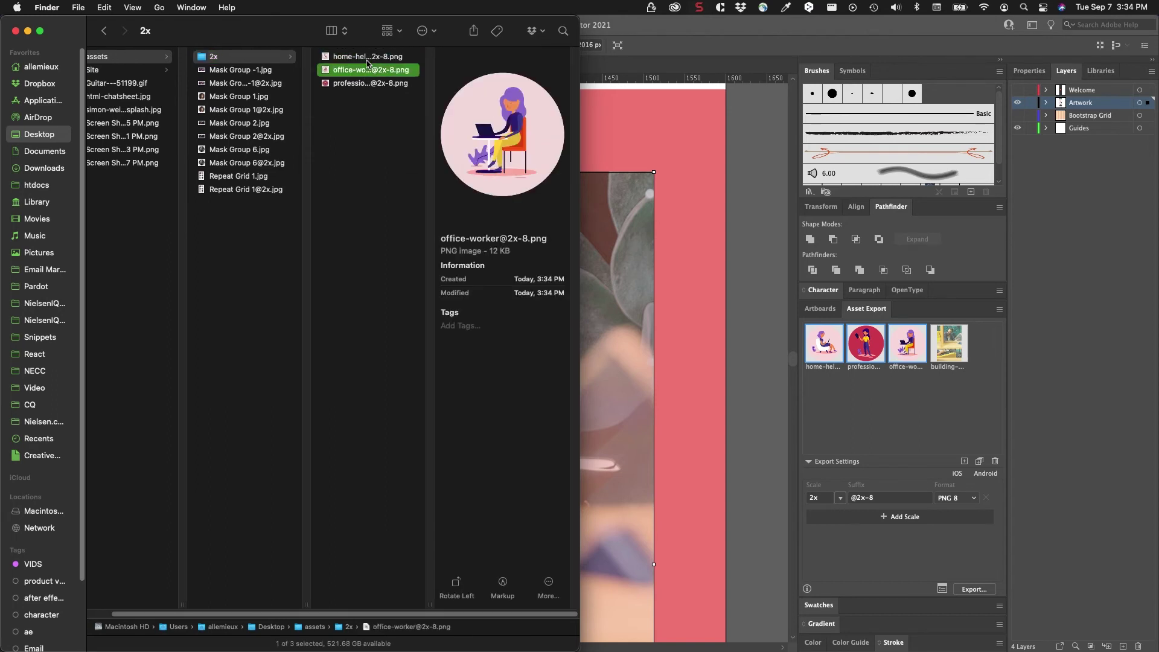
{"action": "key", "text": "Down"}
{"action": "key", "text": "Up"}
{"action": "key", "text": "Up"}
{"action": "key", "text": "Down"}
{"action": "key", "text": "Down"}
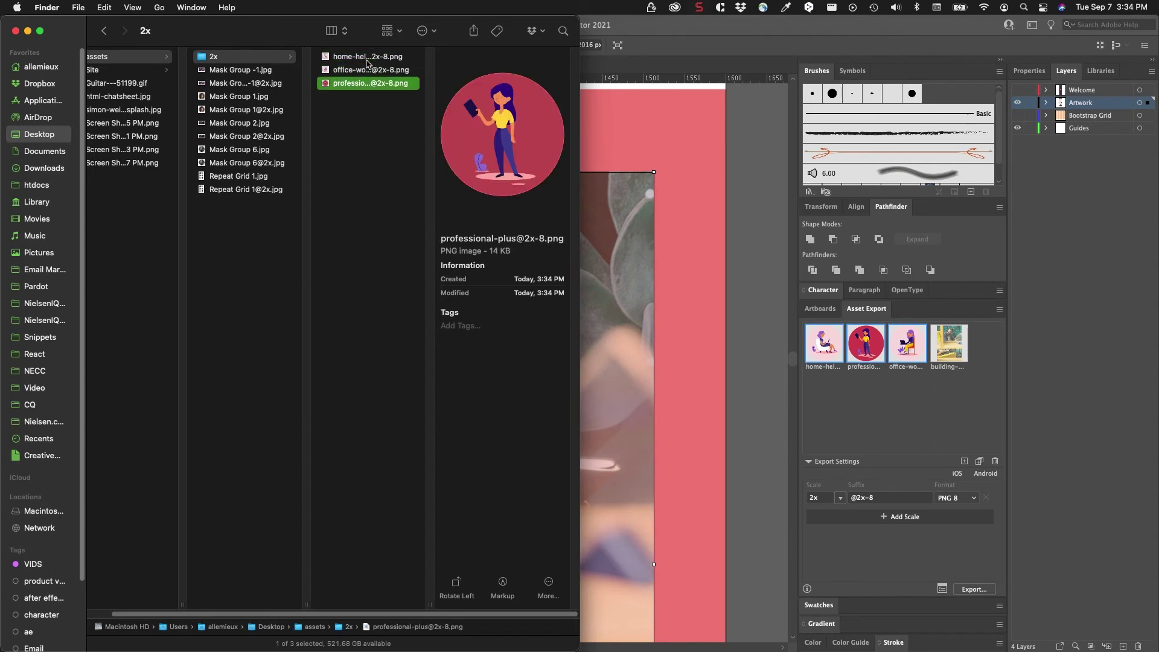
{"action": "key", "text": "Up"}
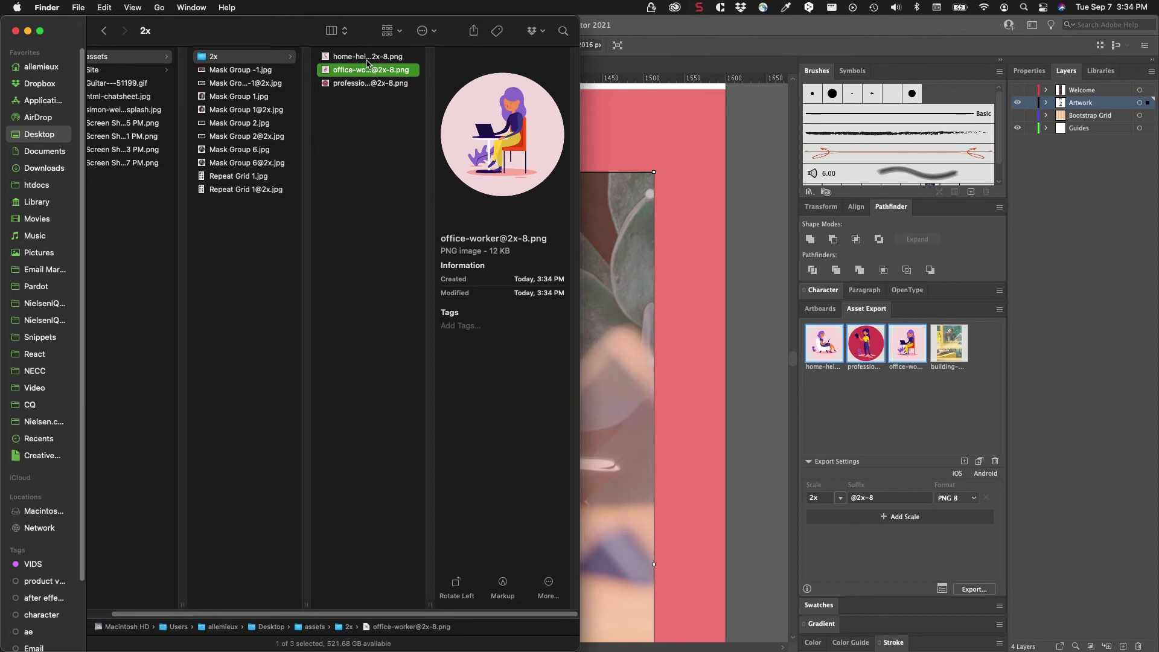
{"action": "key", "text": "Up"}
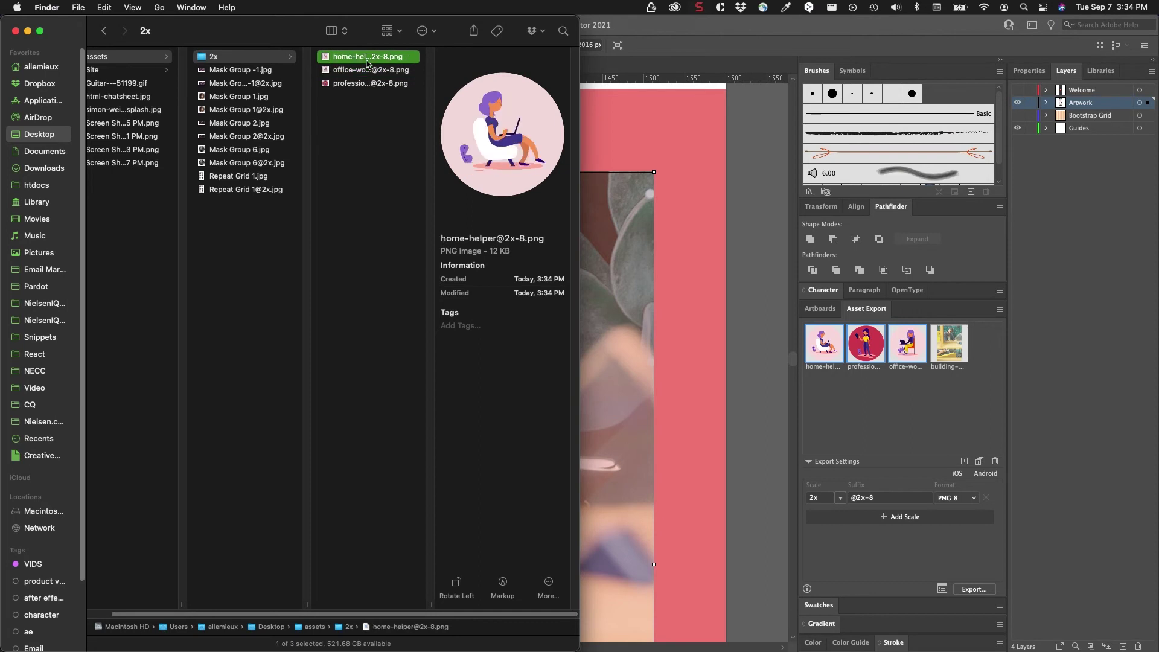
{"action": "left_click", "coordinate": [774, 268]}
{"action": "left_click", "coordinate": [952, 360]}
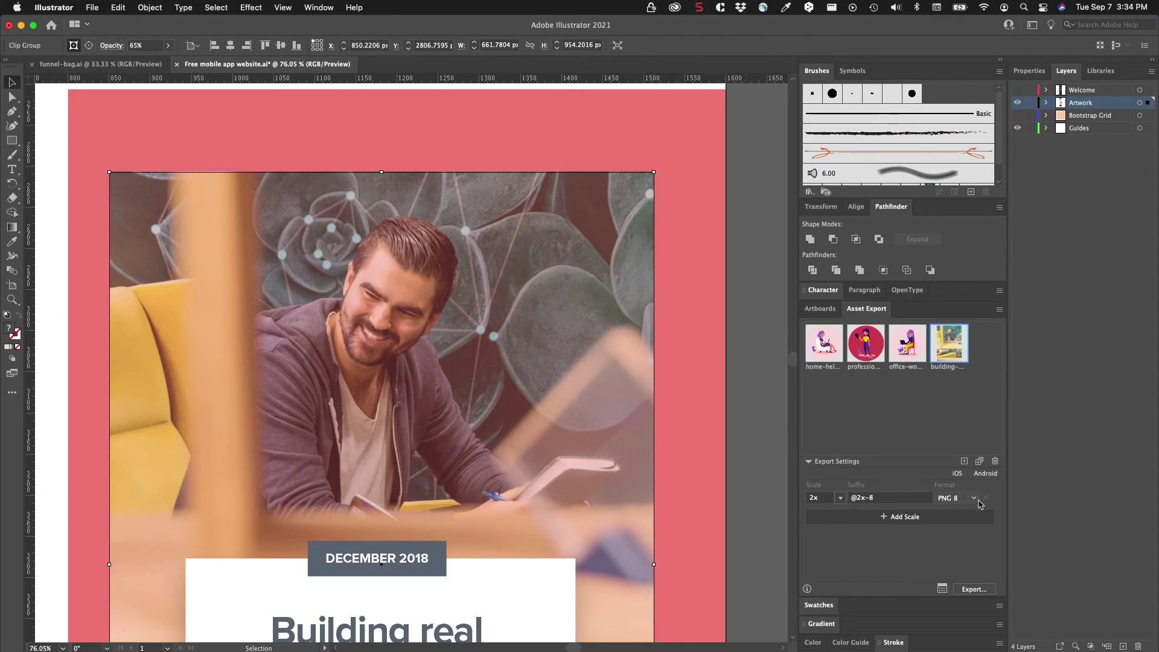
Set the building-real asset to JPG 80 and export it to the Desktop assets folder
{"action": "left_click", "coordinate": [952, 498]}
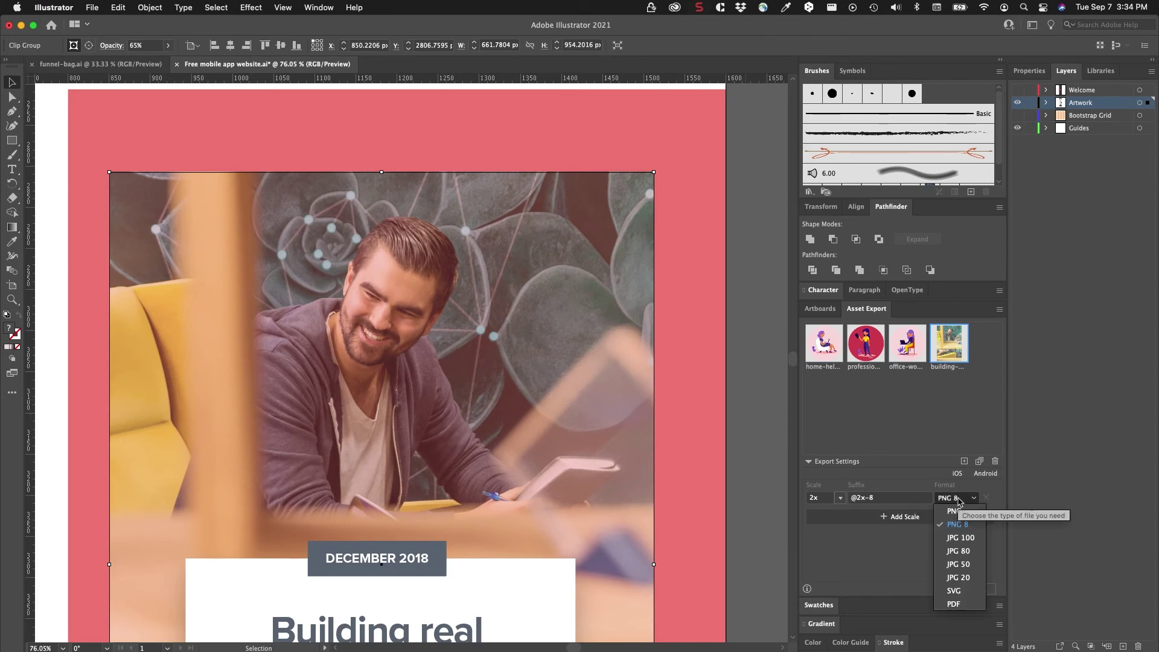
{"action": "left_click", "coordinate": [965, 551]}
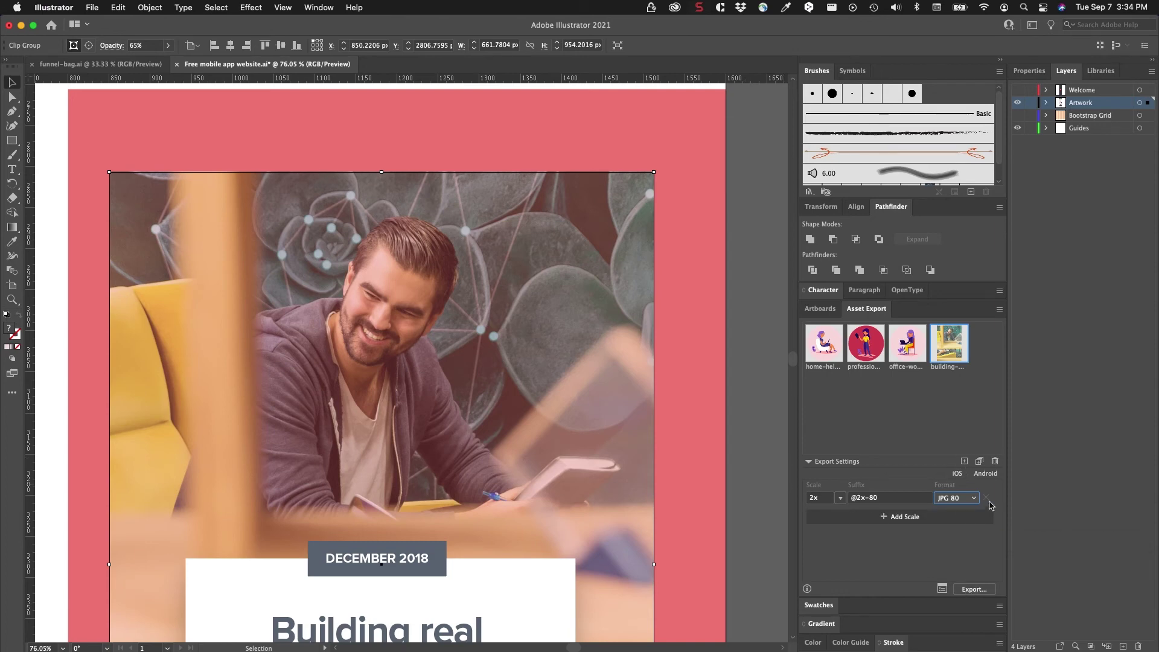
{"action": "left_click", "coordinate": [968, 590]}
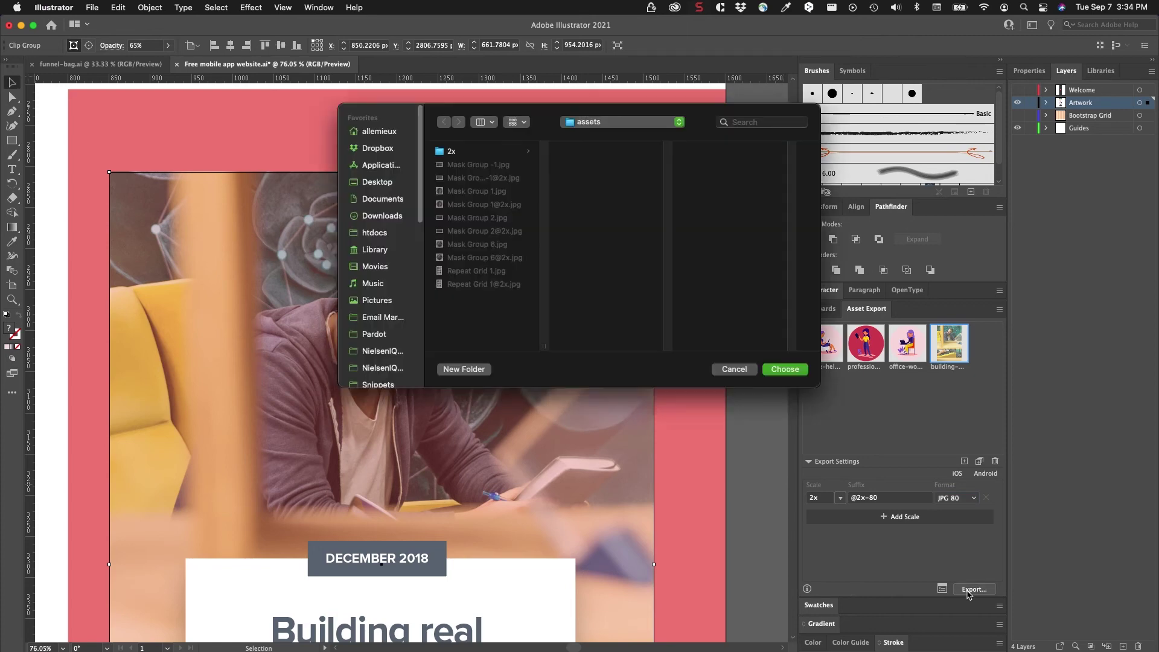
{"action": "left_click", "coordinate": [784, 369]}
{"action": "key", "text": "a"}
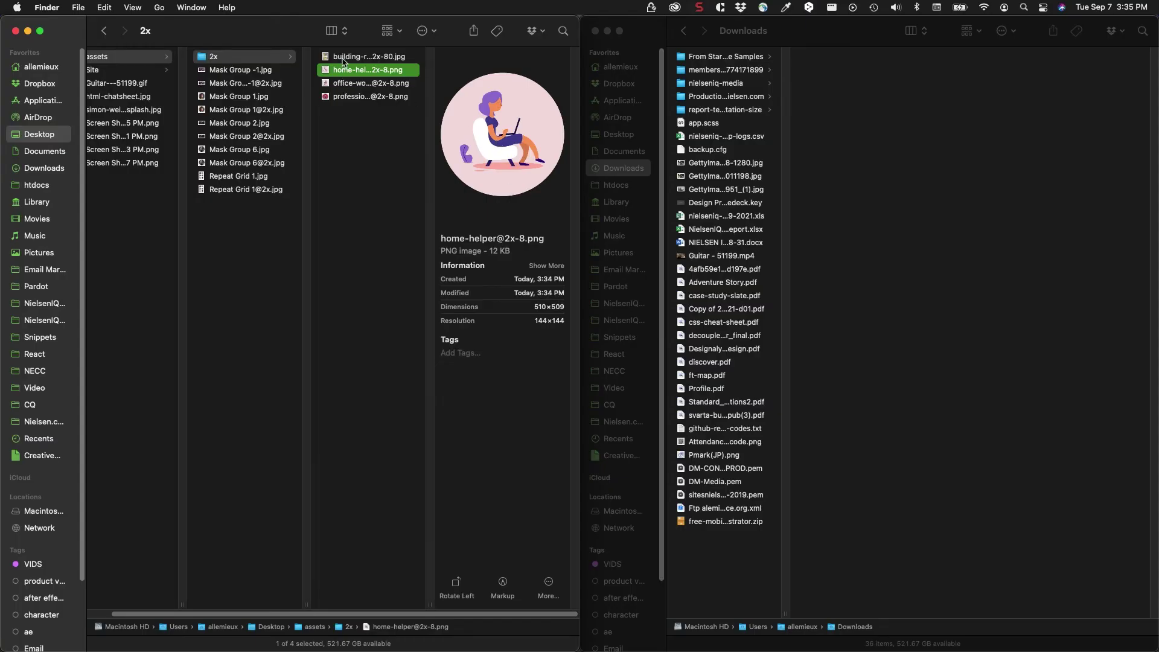
{"action": "left_click", "coordinate": [343, 57]}
{"action": "key", "text": "space"}
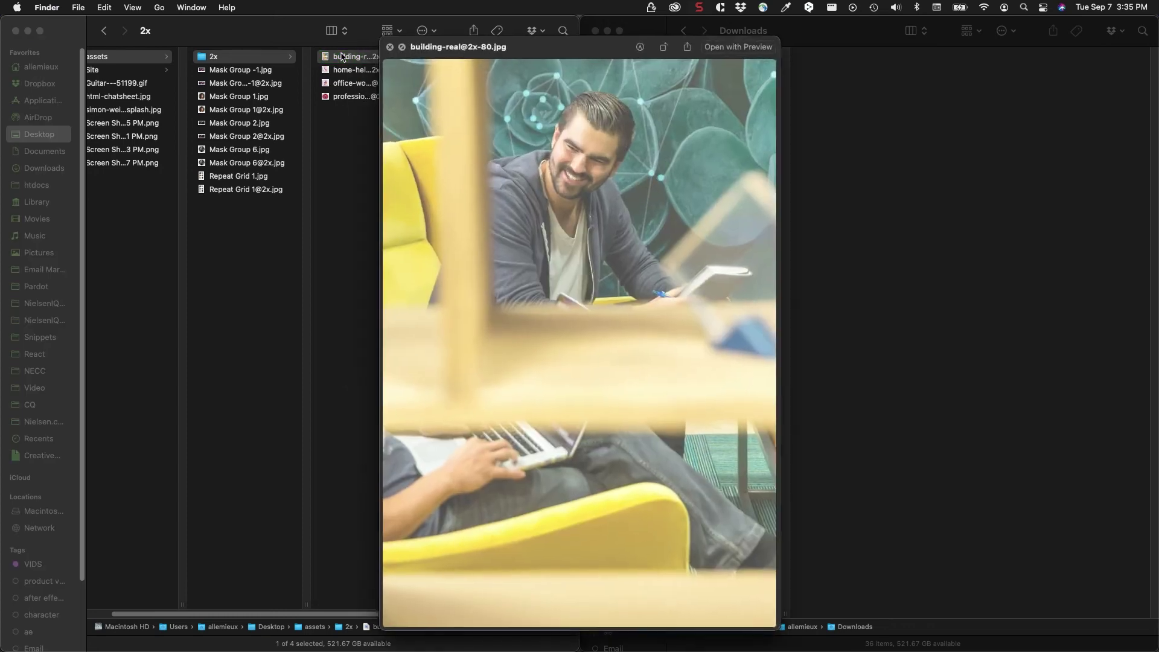
{"action": "key", "text": "space"}
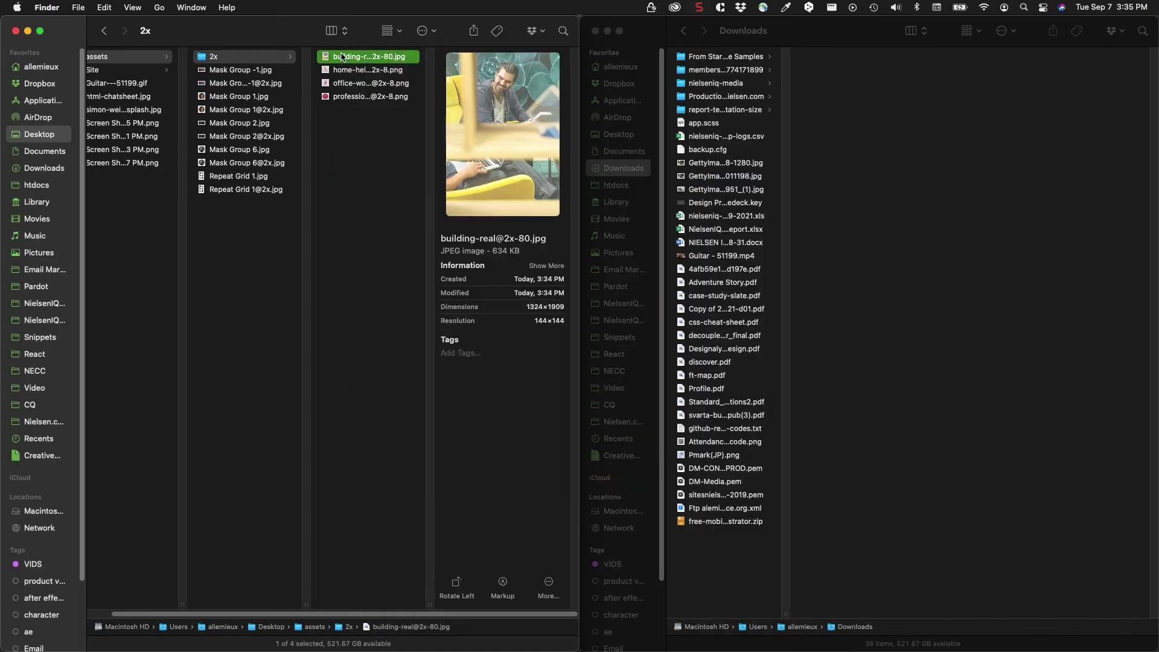
{"action": "key", "text": "super+Tab"}
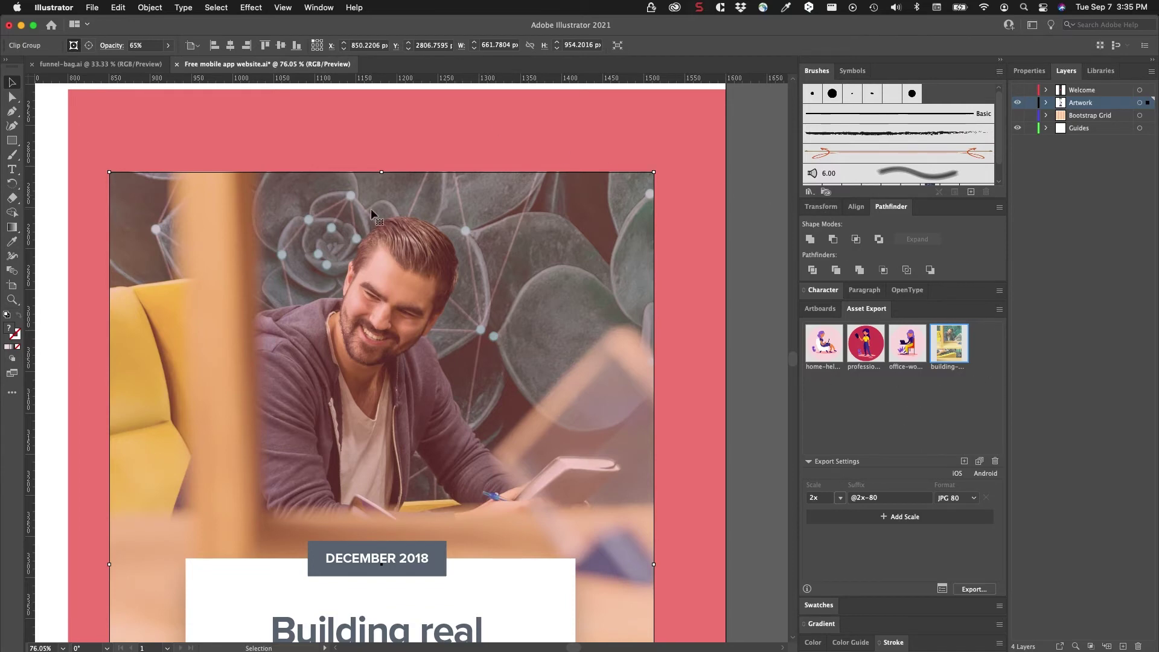
Open File > Export Selection for the photo, then cancel without exporting
{"action": "left_click", "coordinate": [96, 8]}
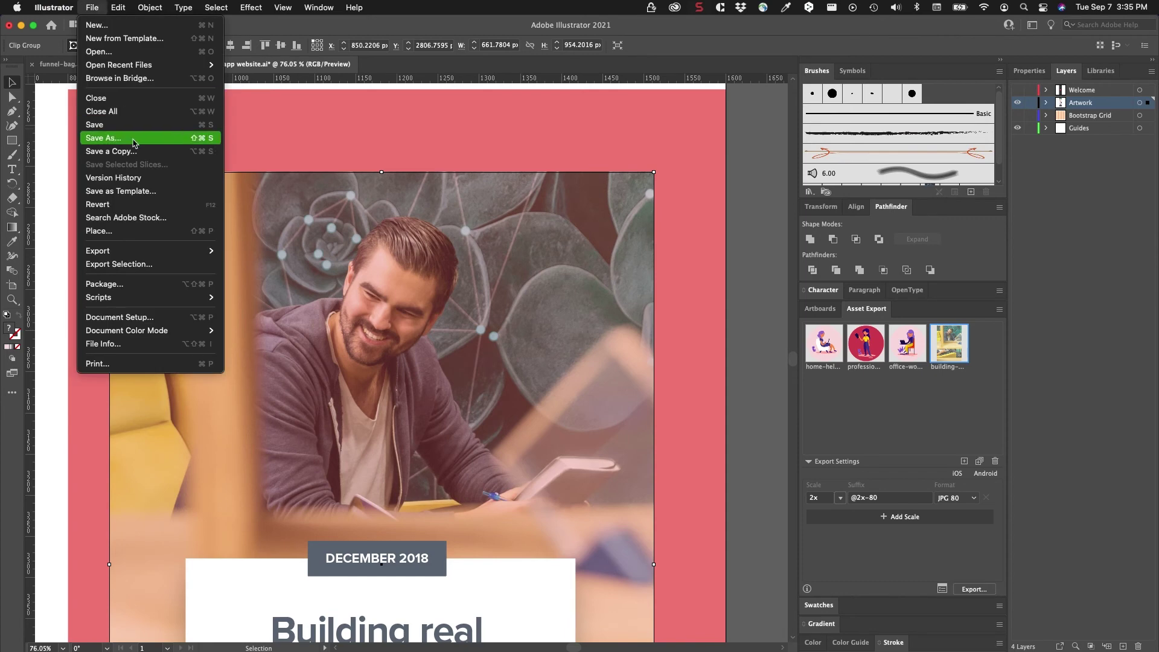
{"action": "left_click", "coordinate": [144, 265]}
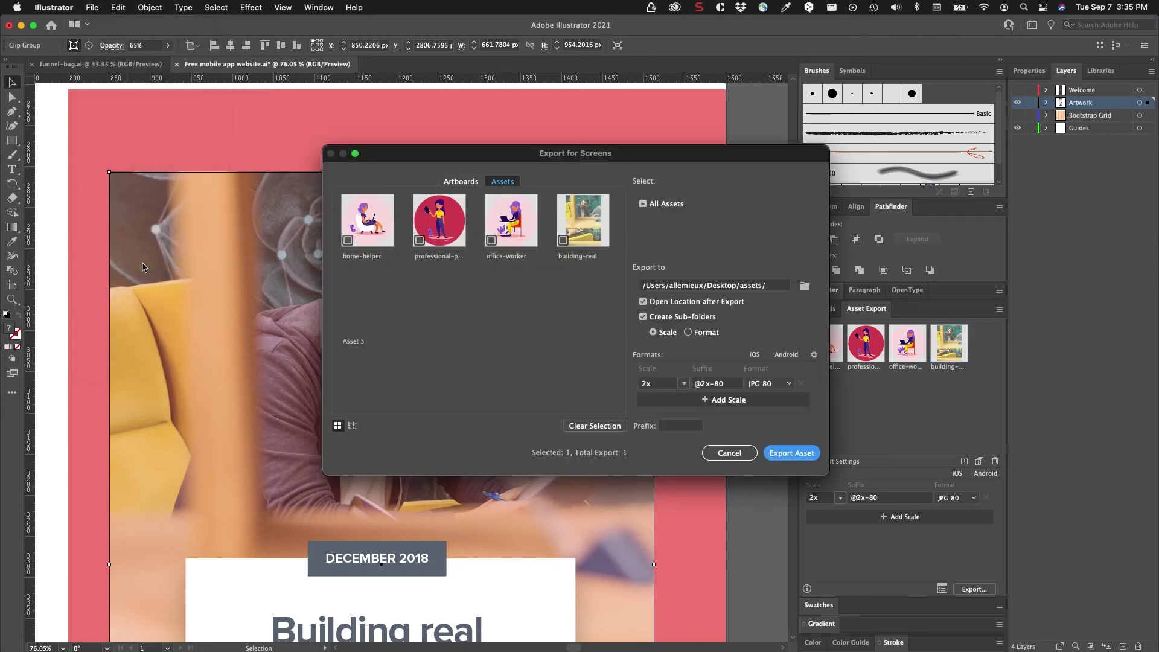
{"action": "left_click", "coordinate": [728, 453]}
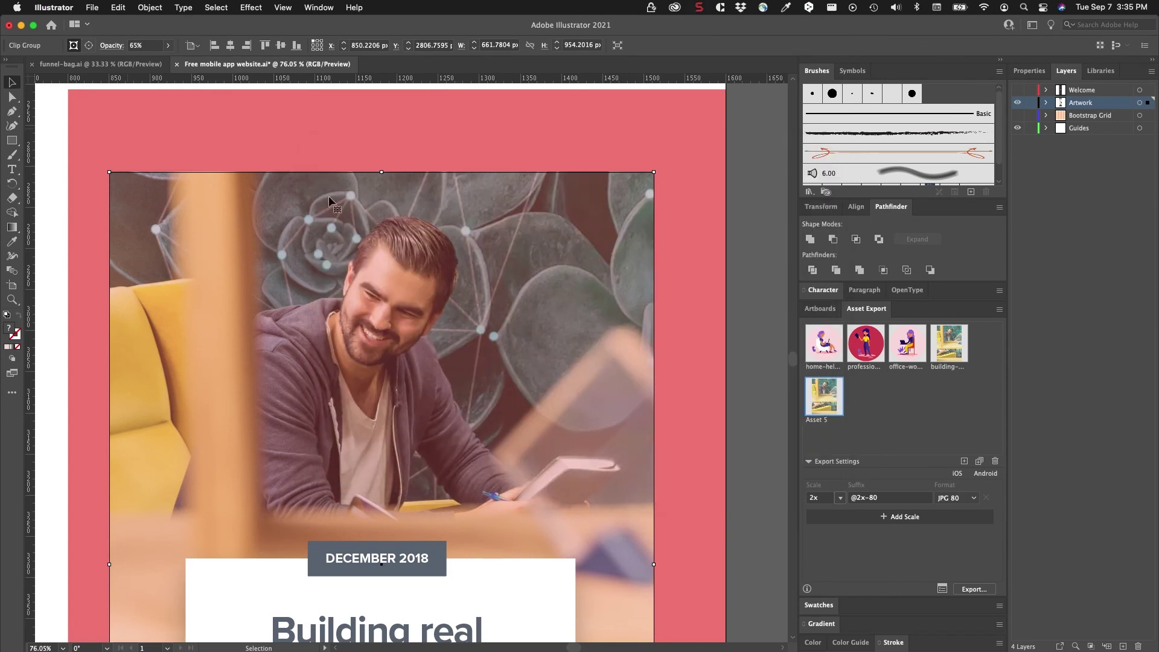
Open File > Export > Export As, then close it without saving
{"action": "left_click", "coordinate": [90, 9]}
{"action": "mouse_move", "coordinate": [151, 251]}
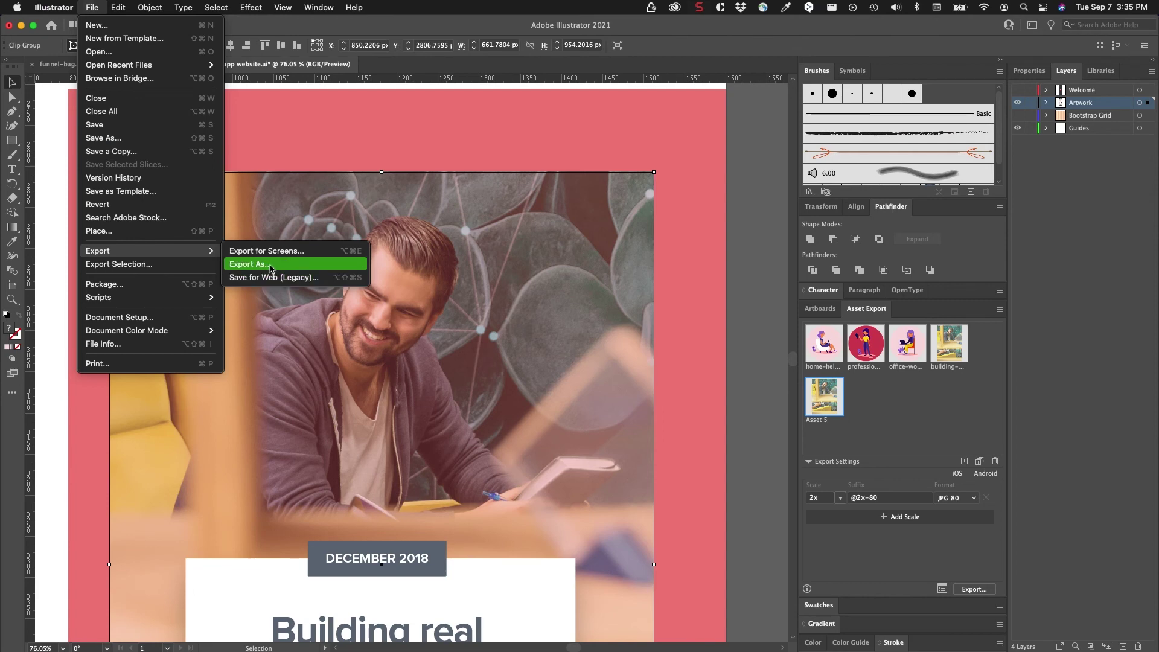
{"action": "left_click", "coordinate": [411, 272]}
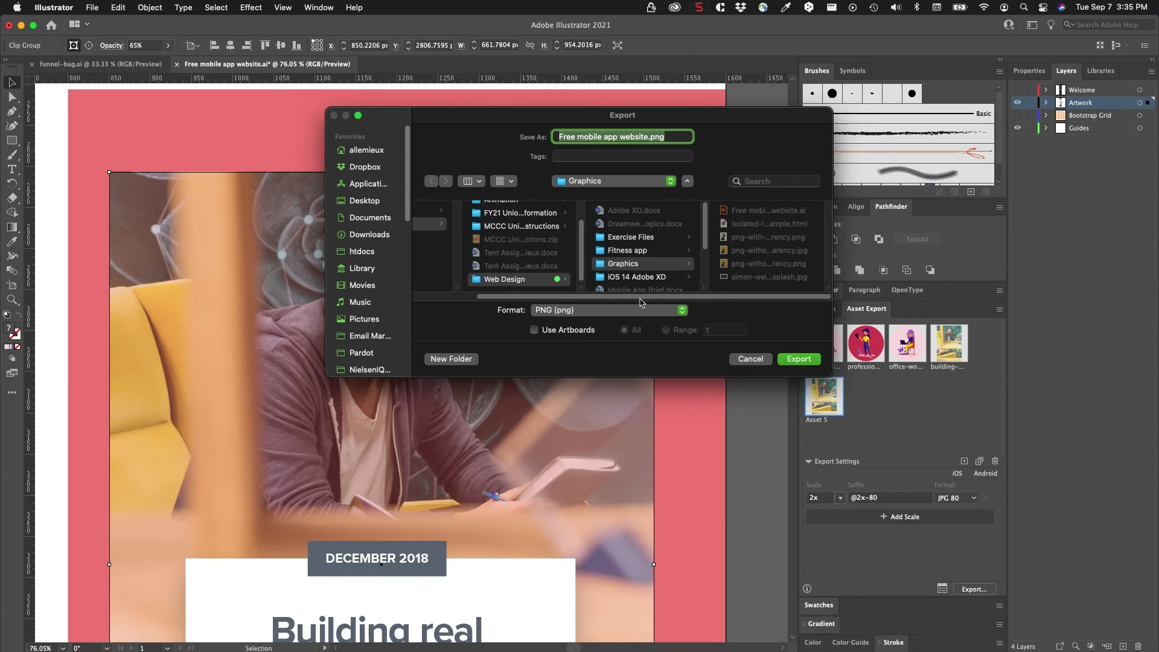
{"action": "left_click", "coordinate": [742, 362]}
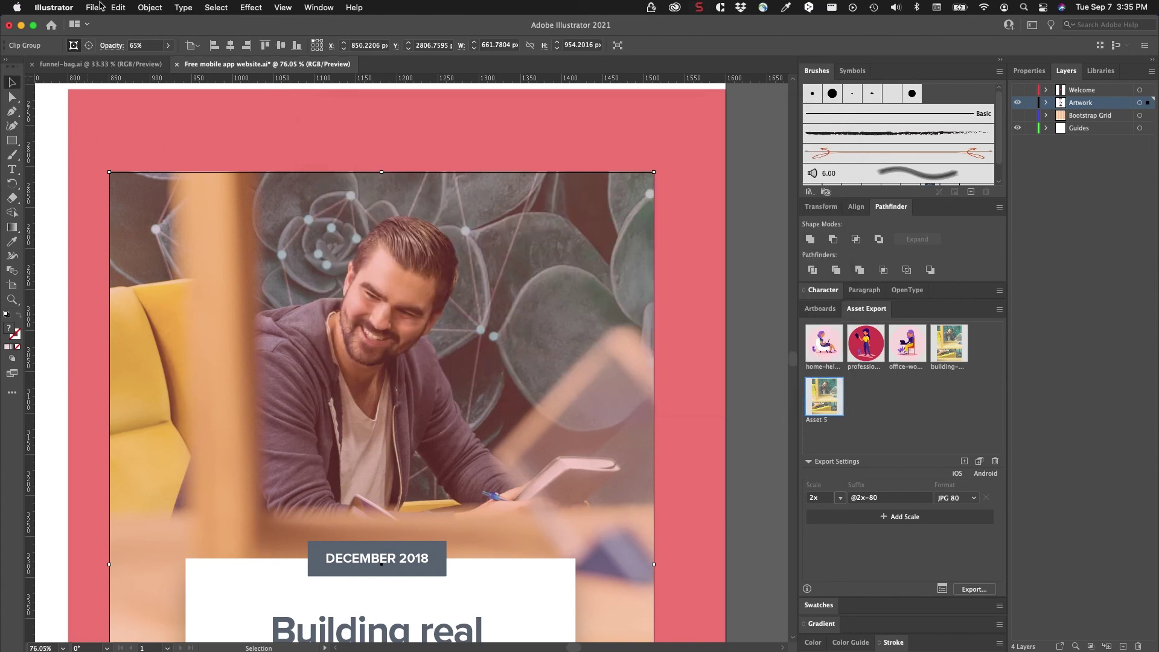
Preview the page in Save for Web (Legacy) as PNG-8, then close without saving
{"action": "left_click", "coordinate": [99, 8]}
{"action": "mouse_move", "coordinate": [158, 250]}
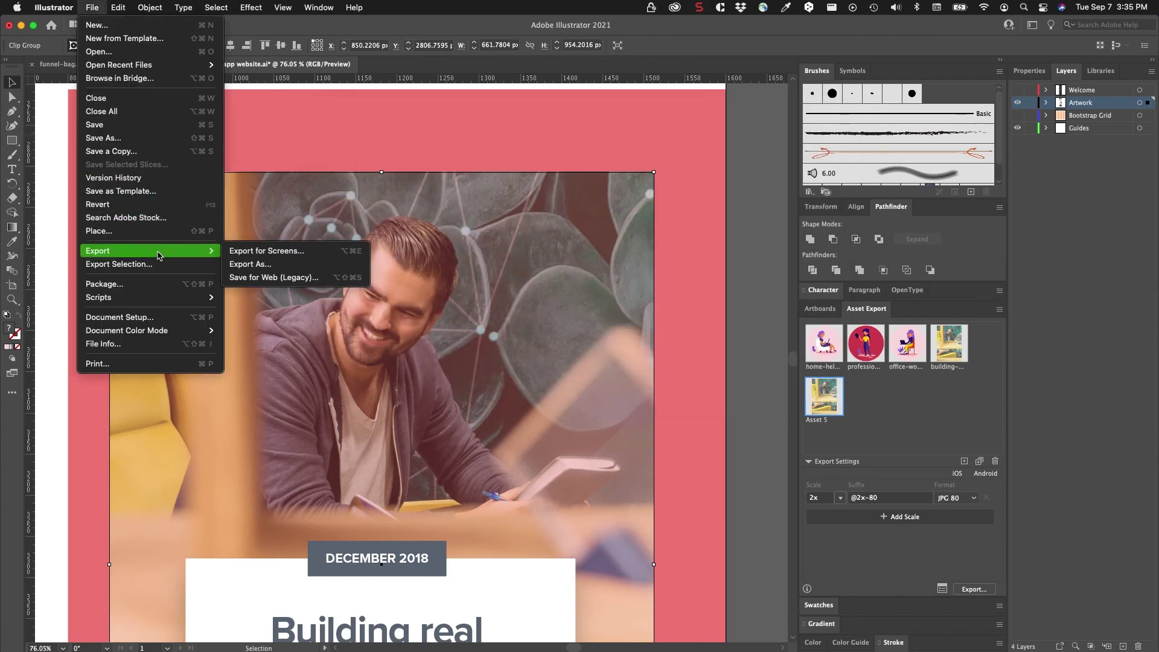
{"action": "left_click", "coordinate": [300, 277]}
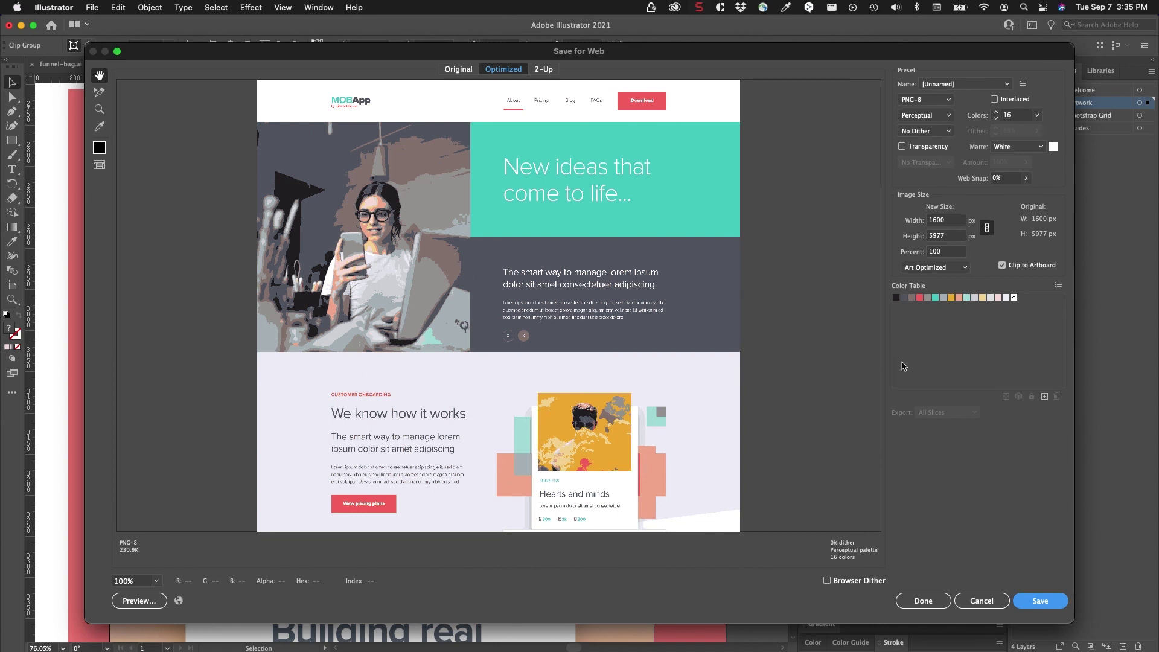
{"action": "left_click", "coordinate": [974, 603]}
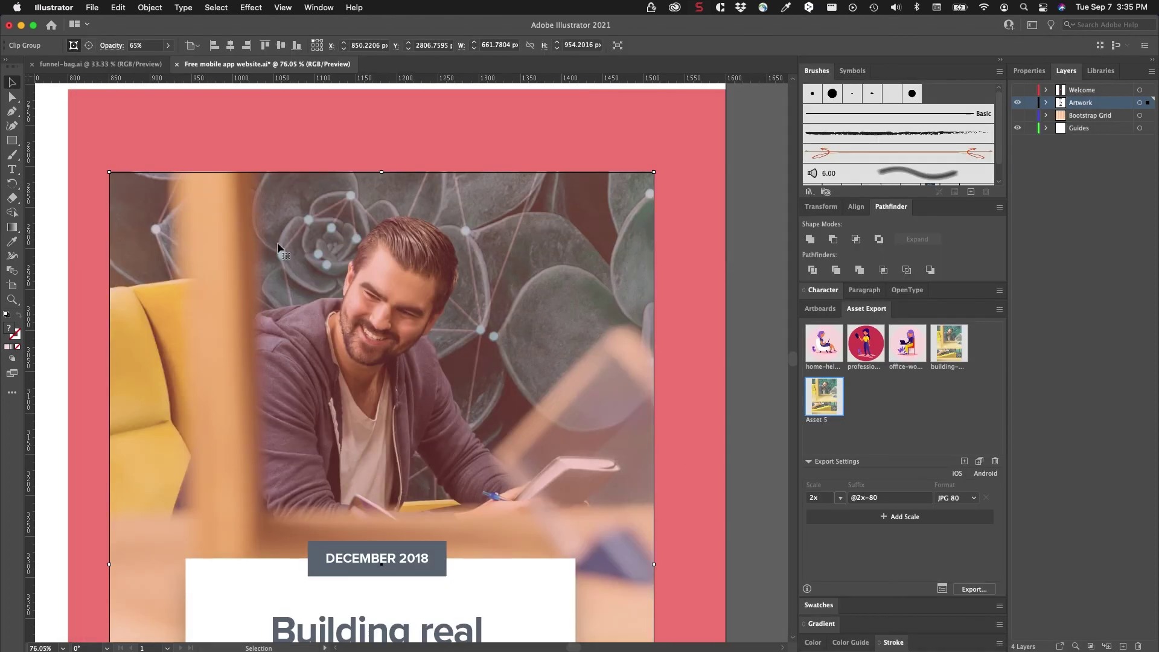